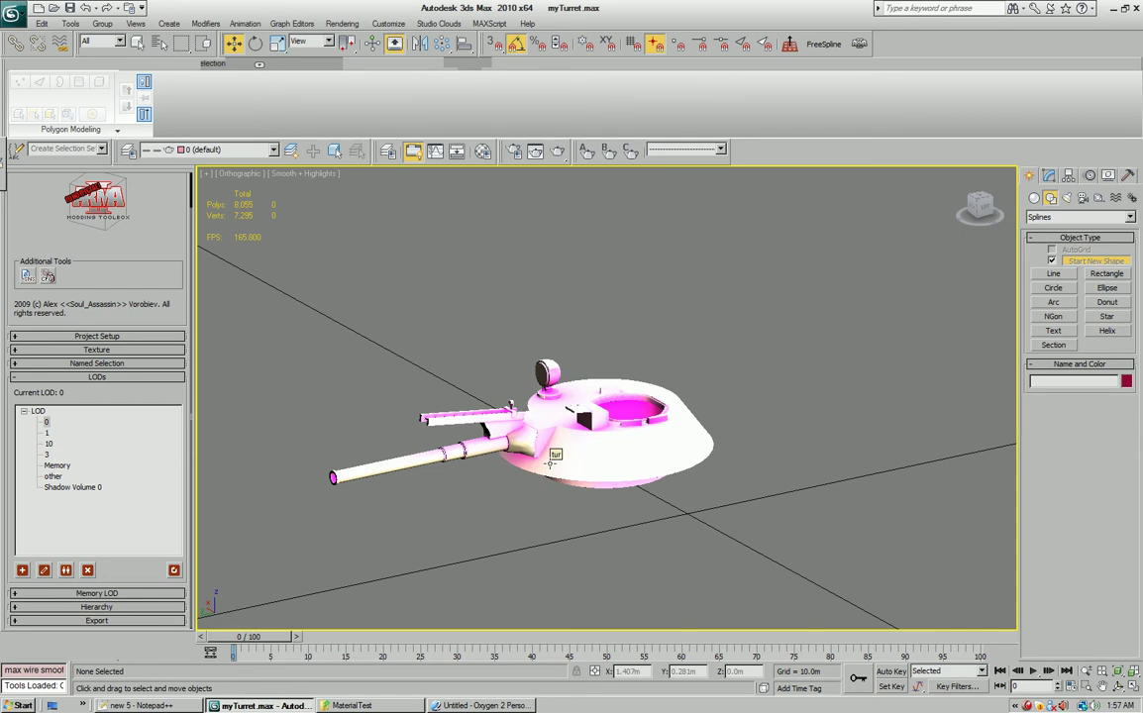
Examine the tank turret model from different distances in the viewport.
middle_click_drag(576, 466, 679, 424)
scroll(582, 461, "up", 2)
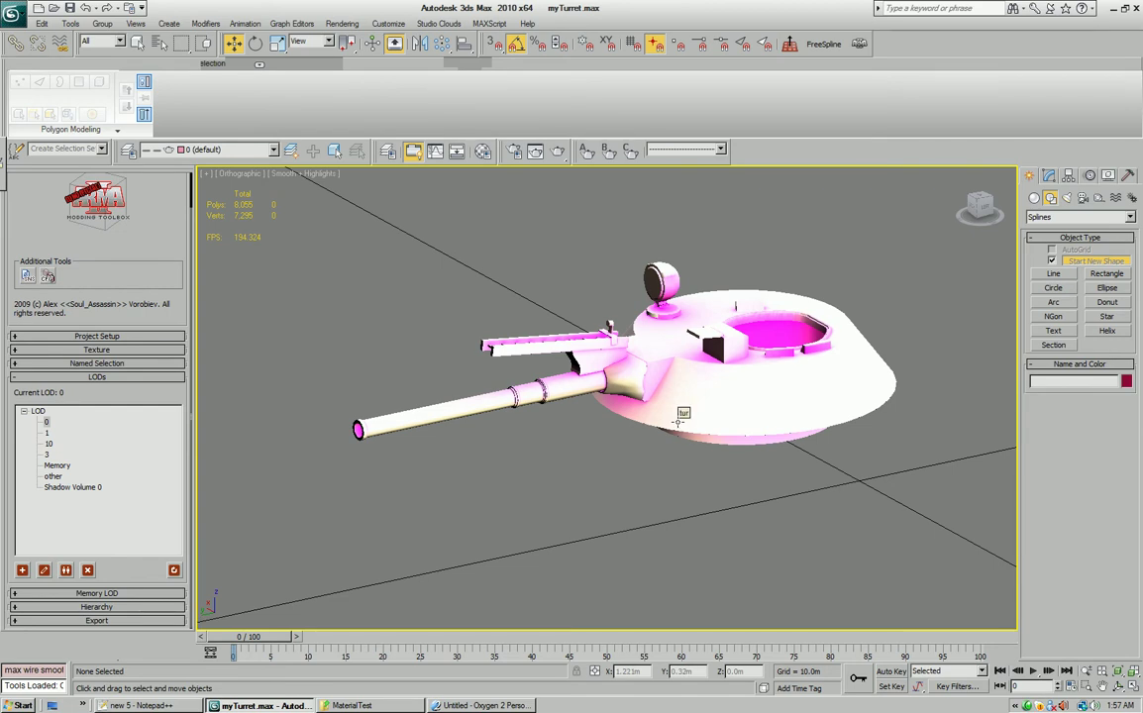
scroll(678, 421, "down", 4)
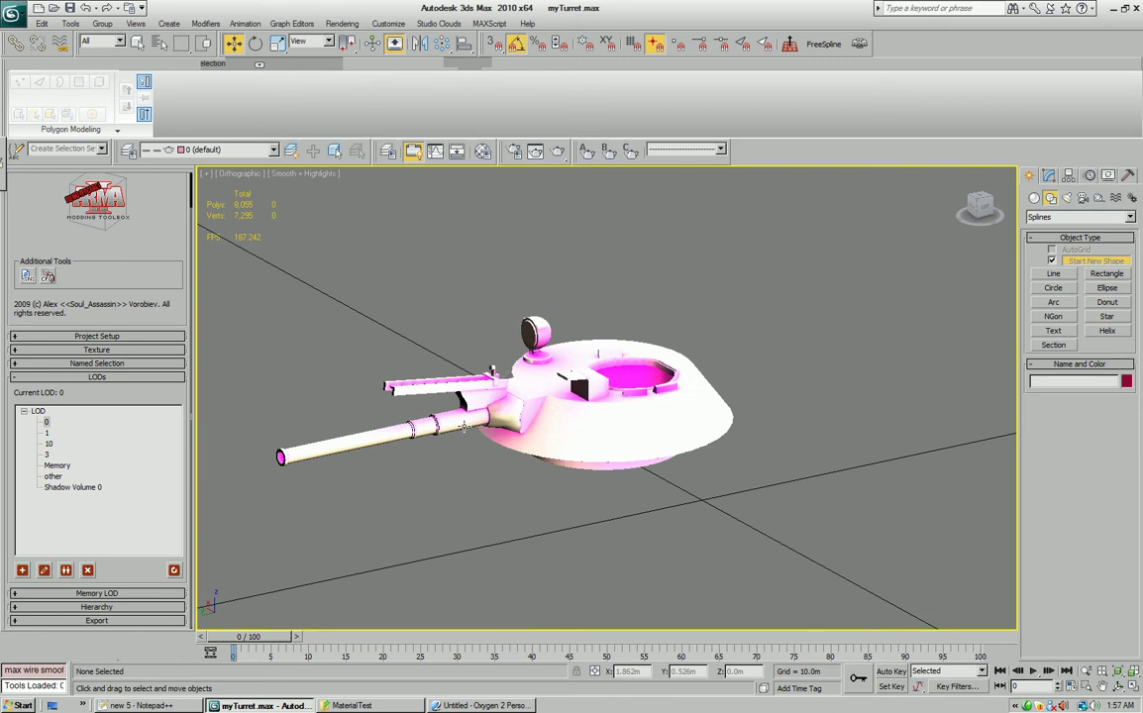
middle_click_drag(588, 415, 536, 441)
scroll(536, 442, "down", 2)
scroll(505, 439, "up", 2)
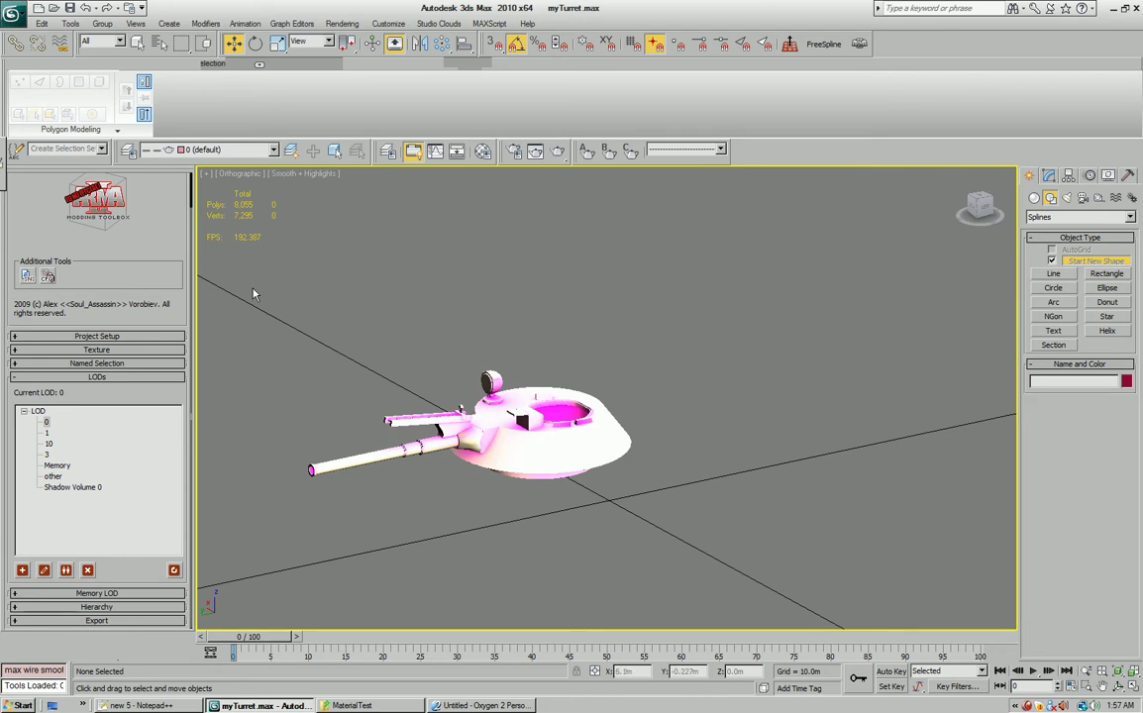
left_click_drag(253, 293, 606, 513)
left_click(648, 495)
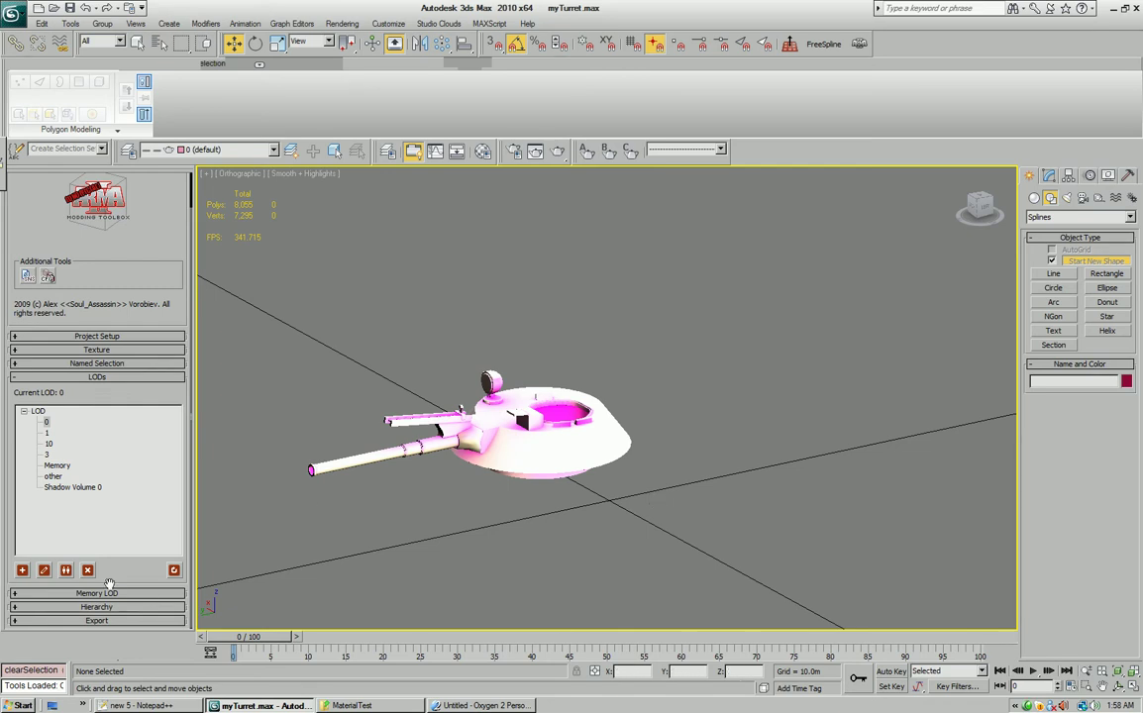
Review the toolbox's p3d export options and close them without exporting.
left_click(96, 620)
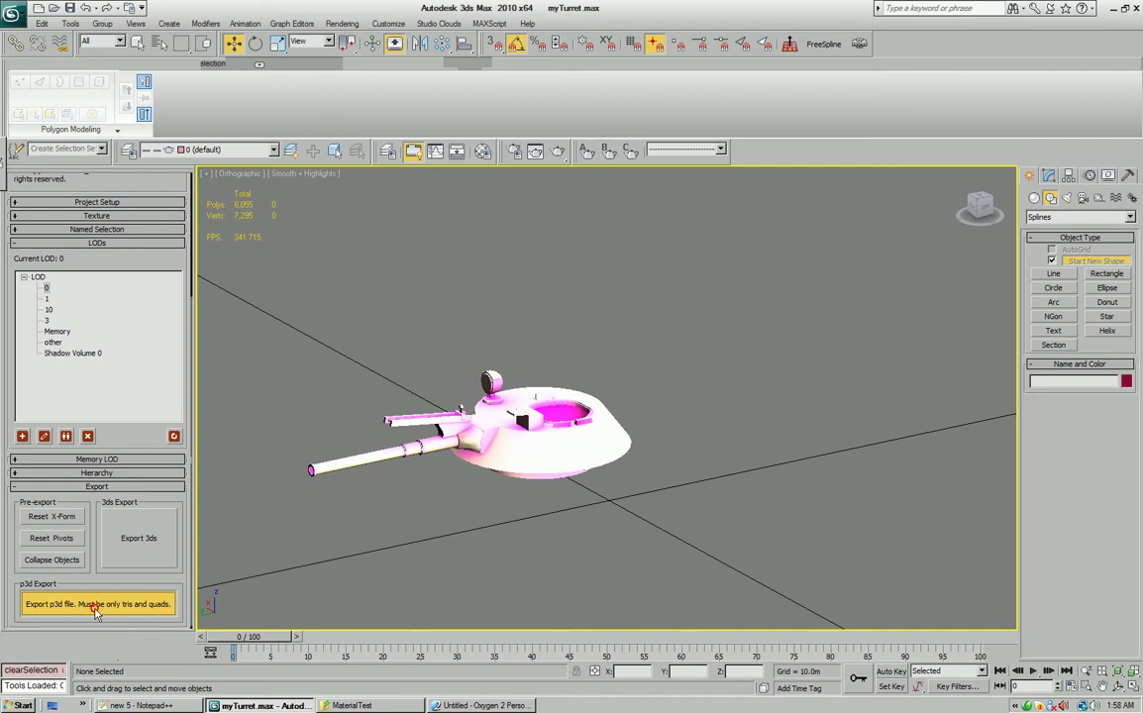
left_click(97, 603)
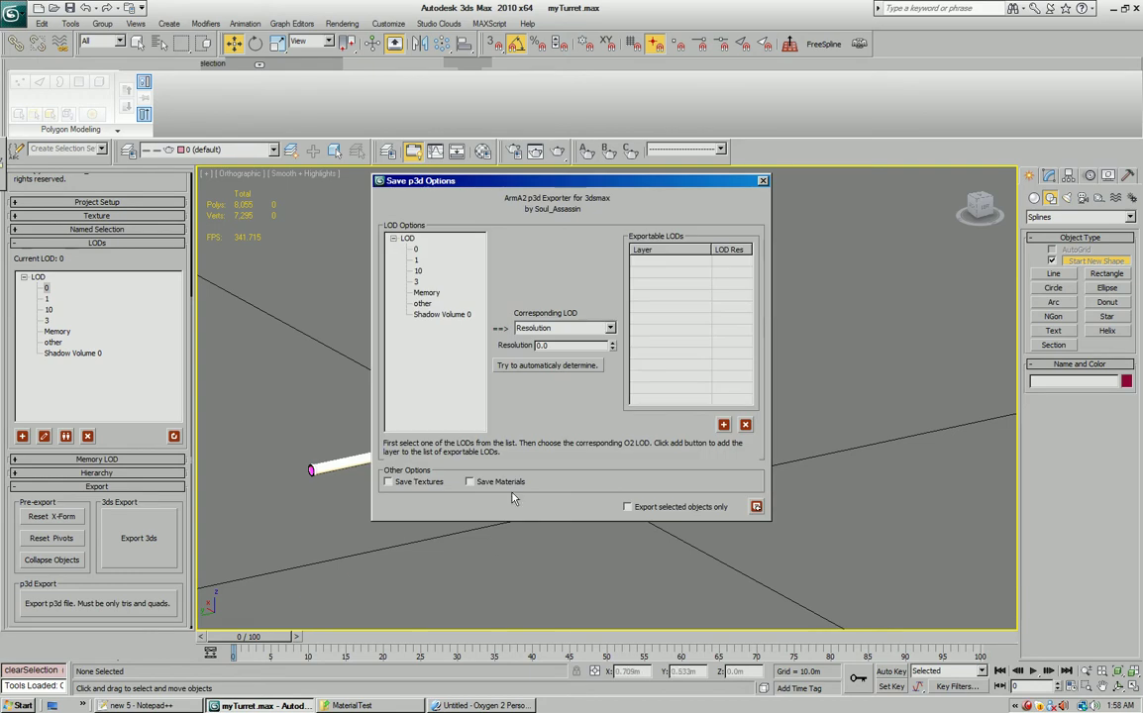
left_click(761, 182)
Open the Material Editor and select both the gun and turret objects in the viewport.
scroll(402, 376, "up", 4)
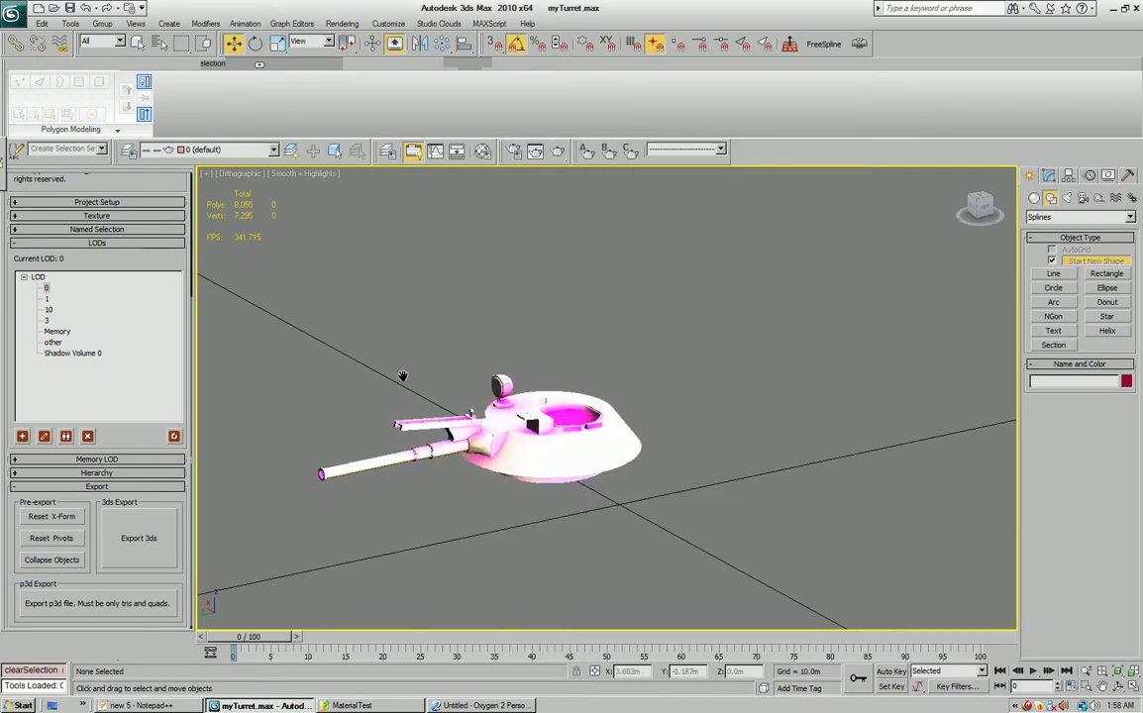
middle_click_drag(403, 375, 447, 364)
middle_click_drag(498, 426, 492, 370)
middle_click_drag(588, 428, 653, 512, "alt")
left_click(483, 152)
key("m")
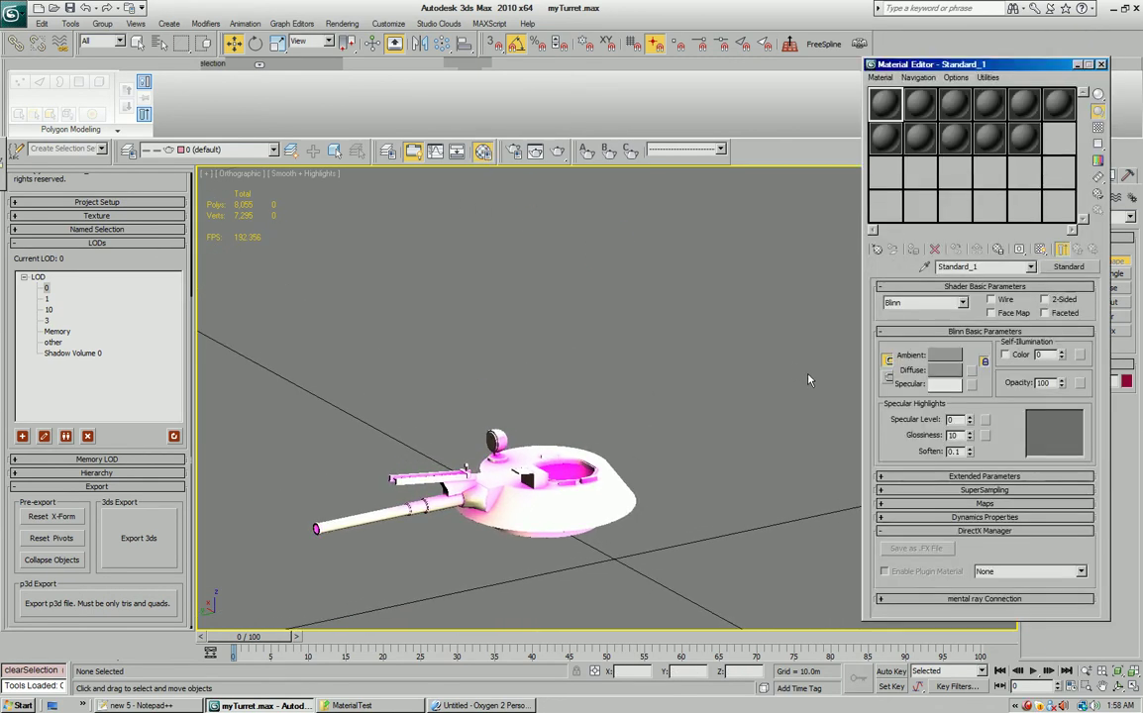
middle_click_drag(745, 424, 559, 459, "alt")
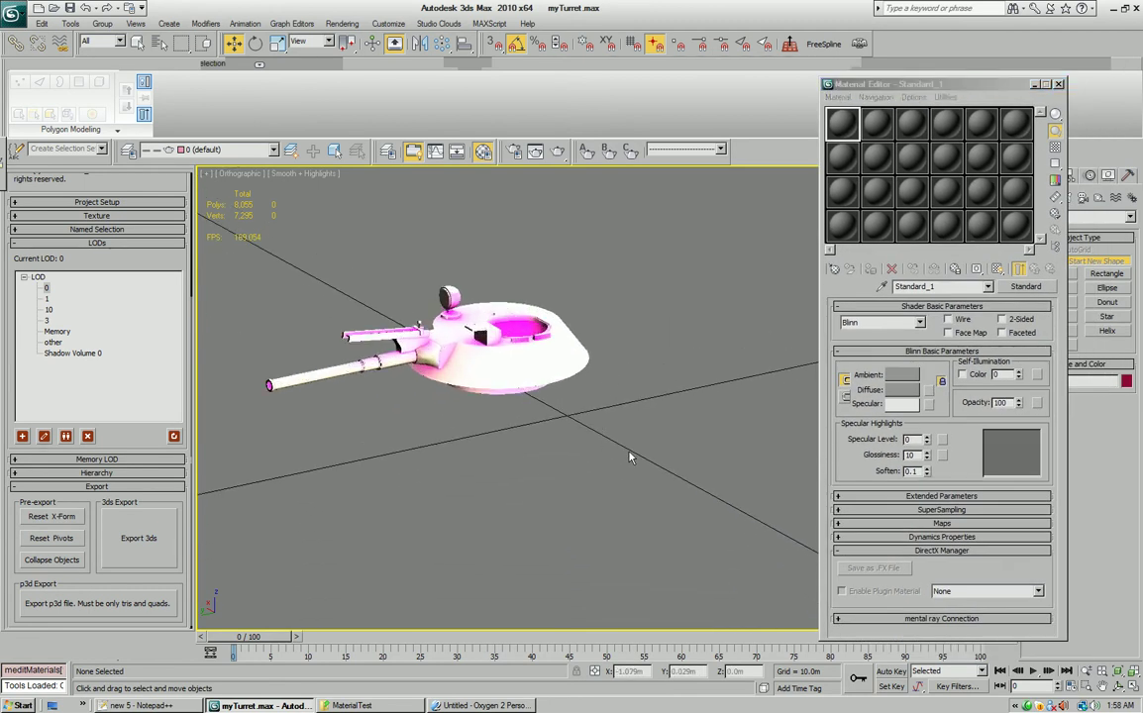
left_click_drag(559, 458, 248, 248)
middle_click_drag(377, 326, 412, 381)
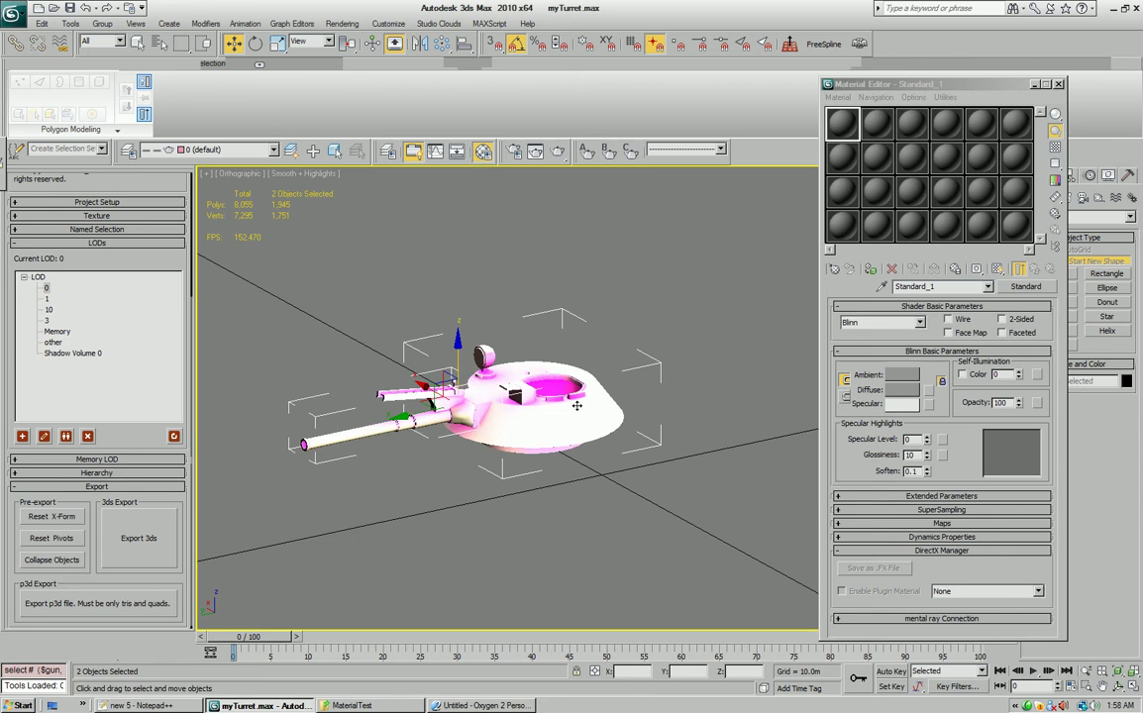
Change the Standard_1 material's type to DirectX Shader.
left_click(1026, 288)
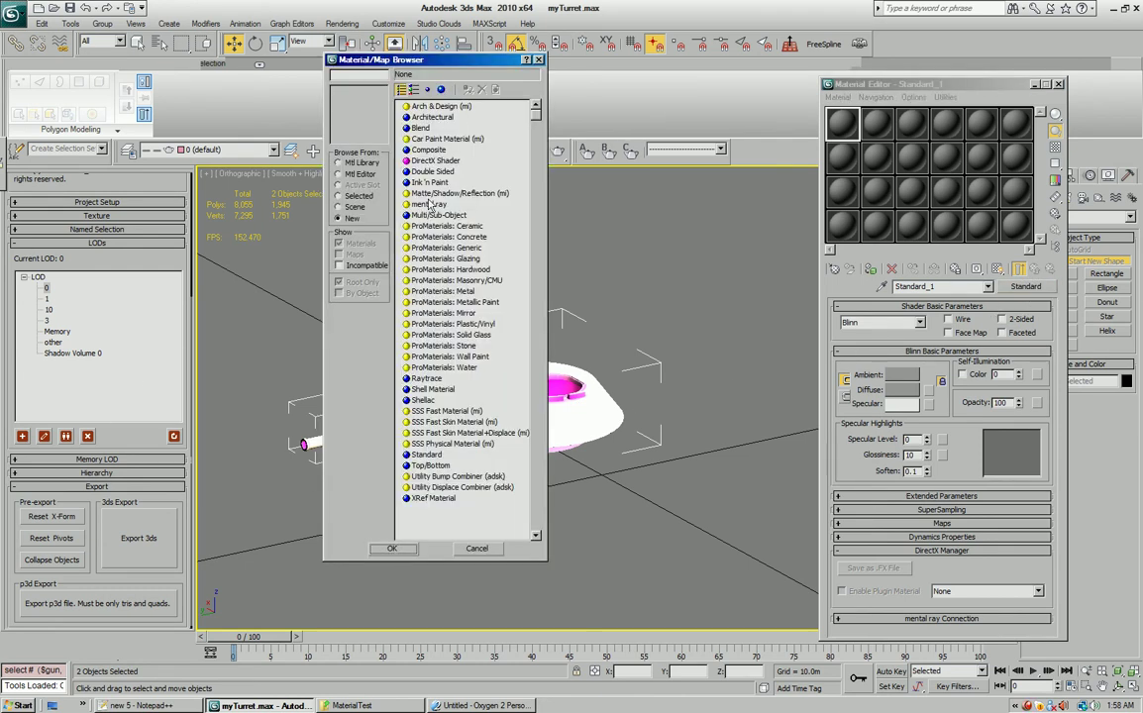
left_click(434, 162)
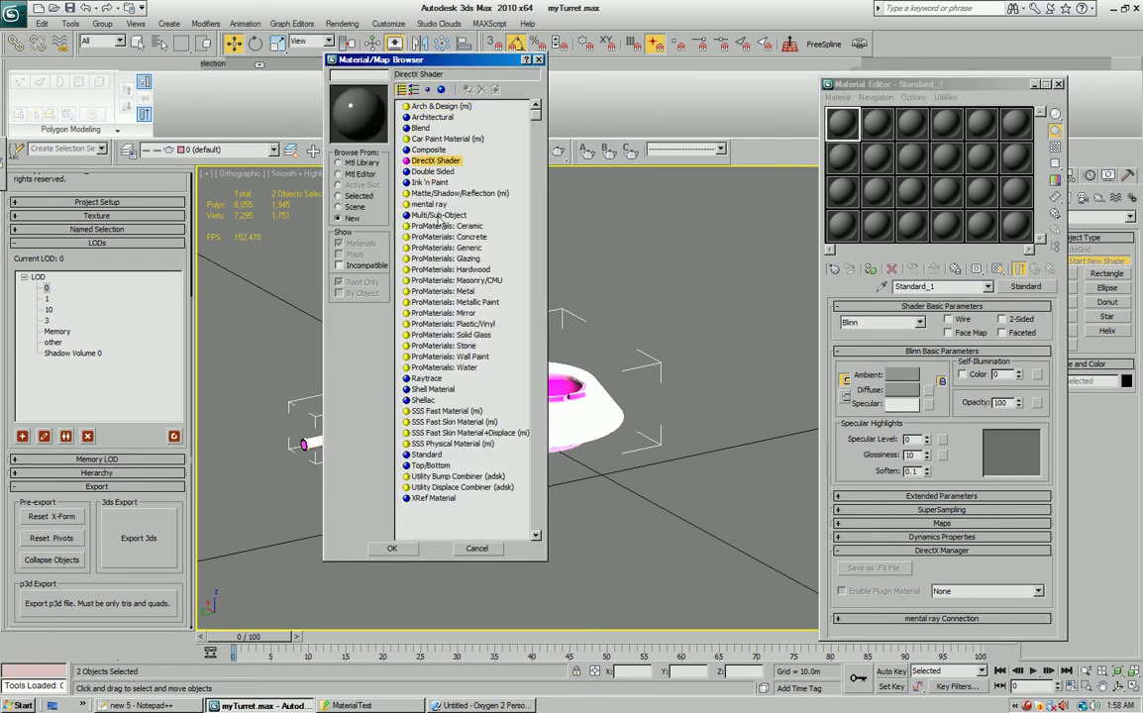
left_click(392, 548)
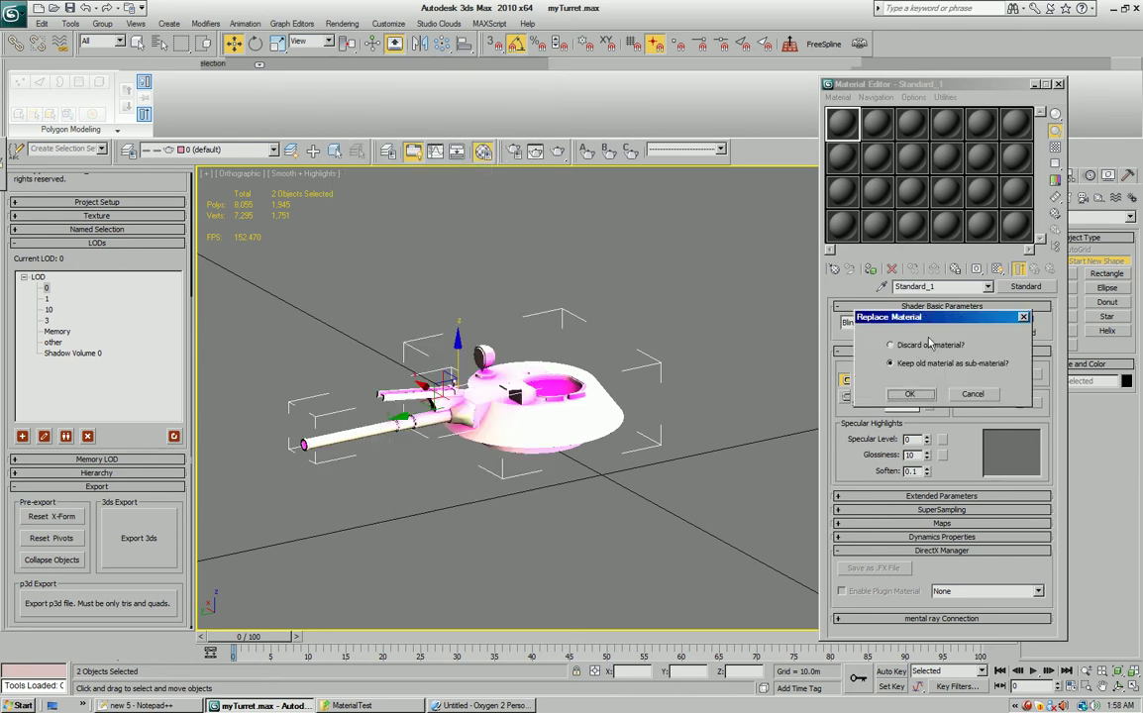
left_click(929, 396)
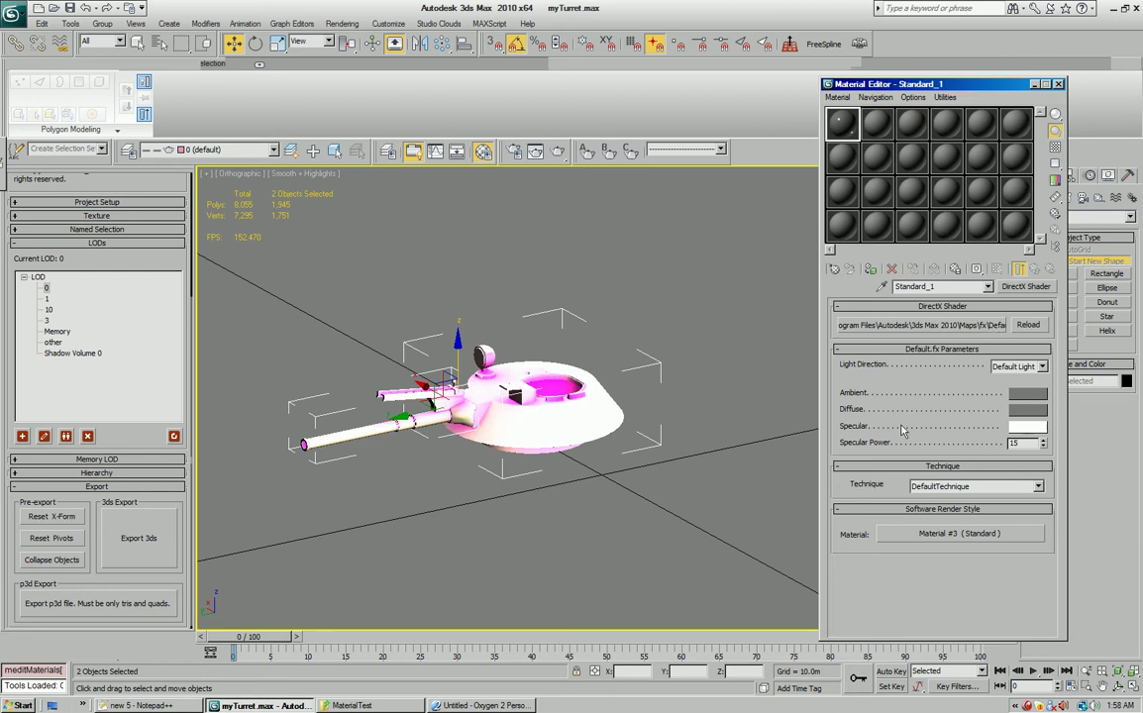
Load superShader.FX from the ArmAToolBox\shaders folder as the material's effect file.
left_click(858, 325)
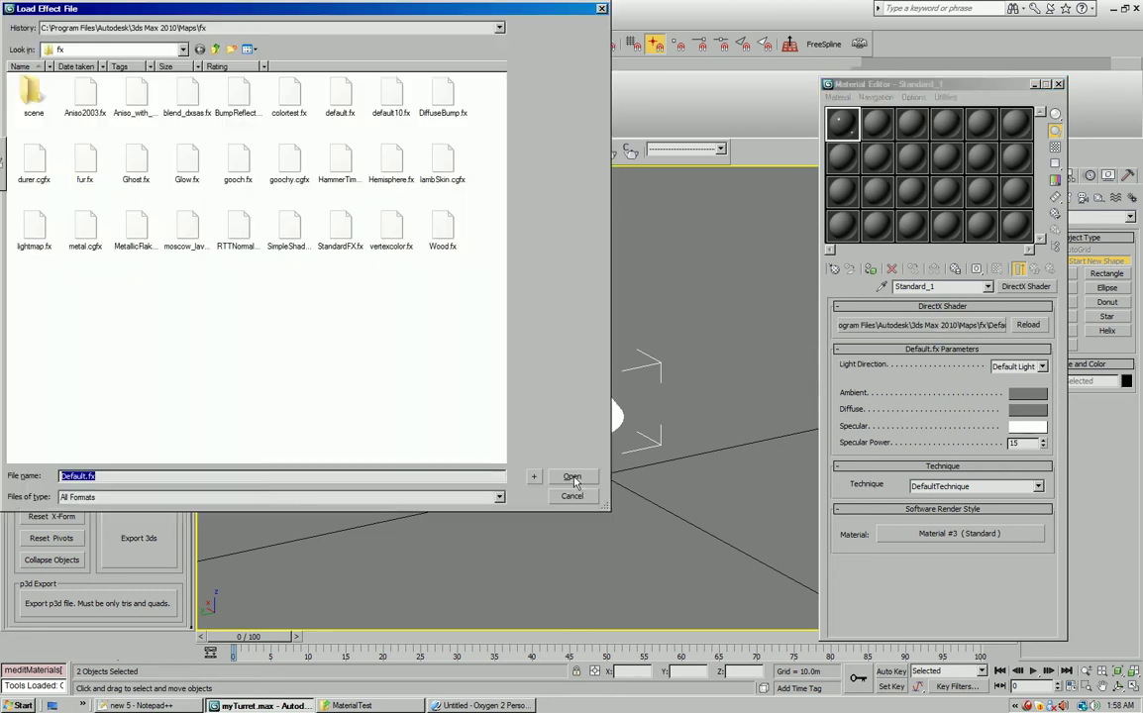
left_click(177, 30)
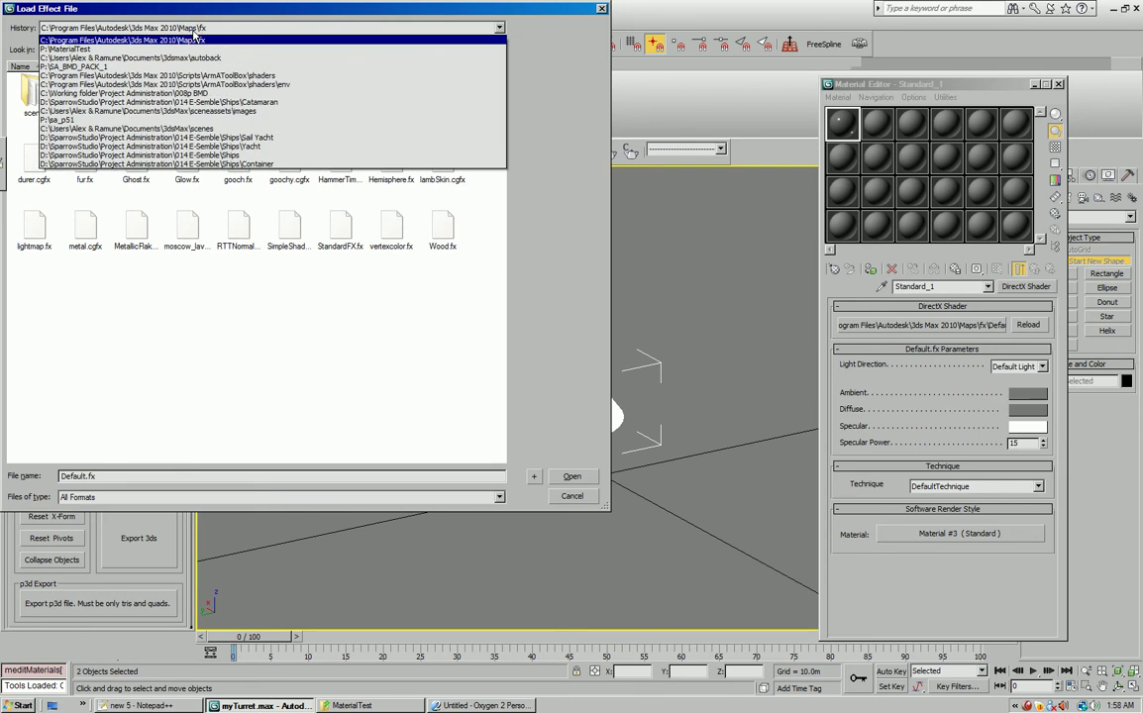
left_click(147, 76)
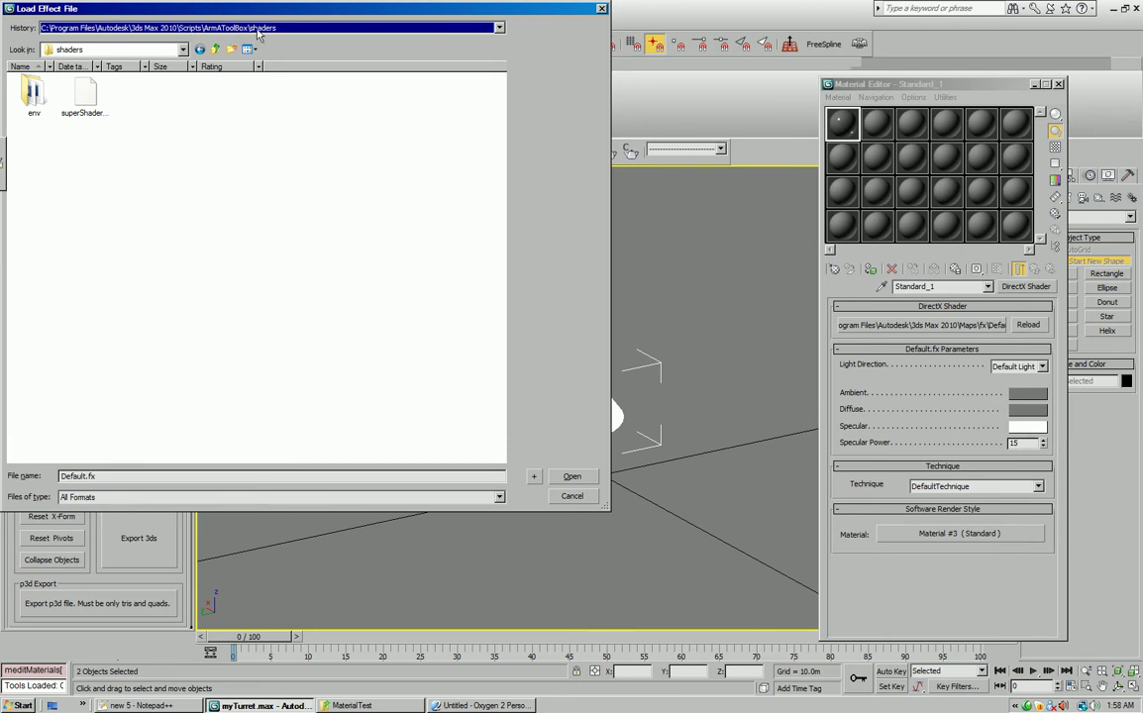
left_click(213, 49)
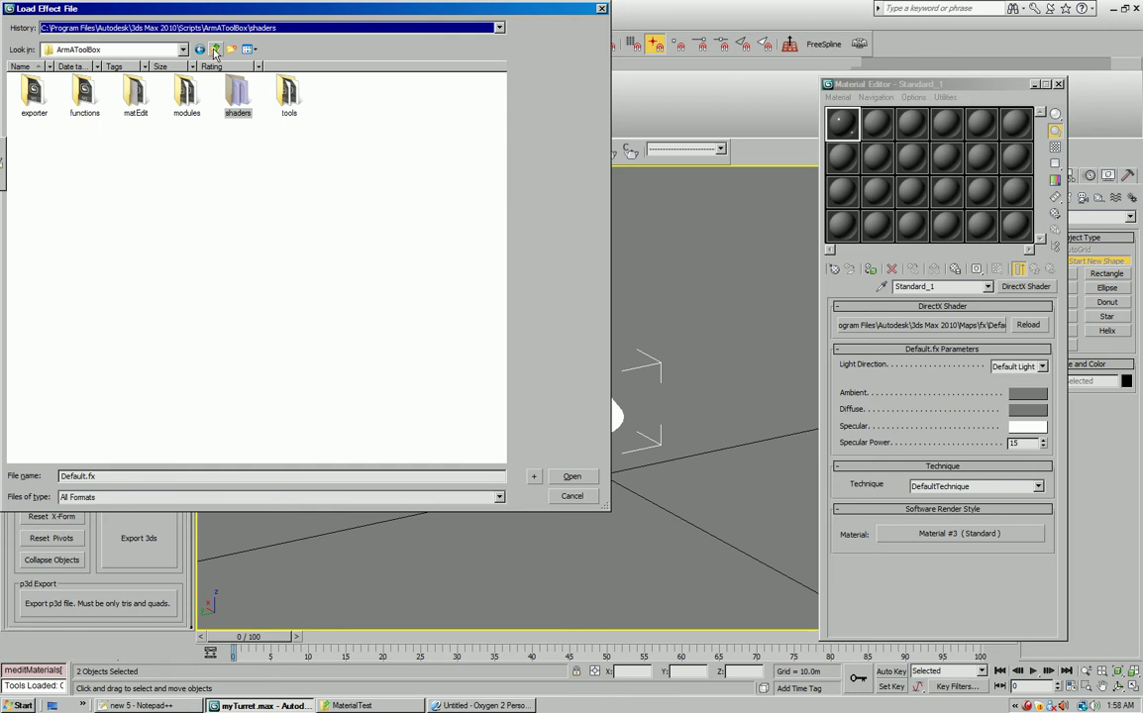
double_click(218, 91)
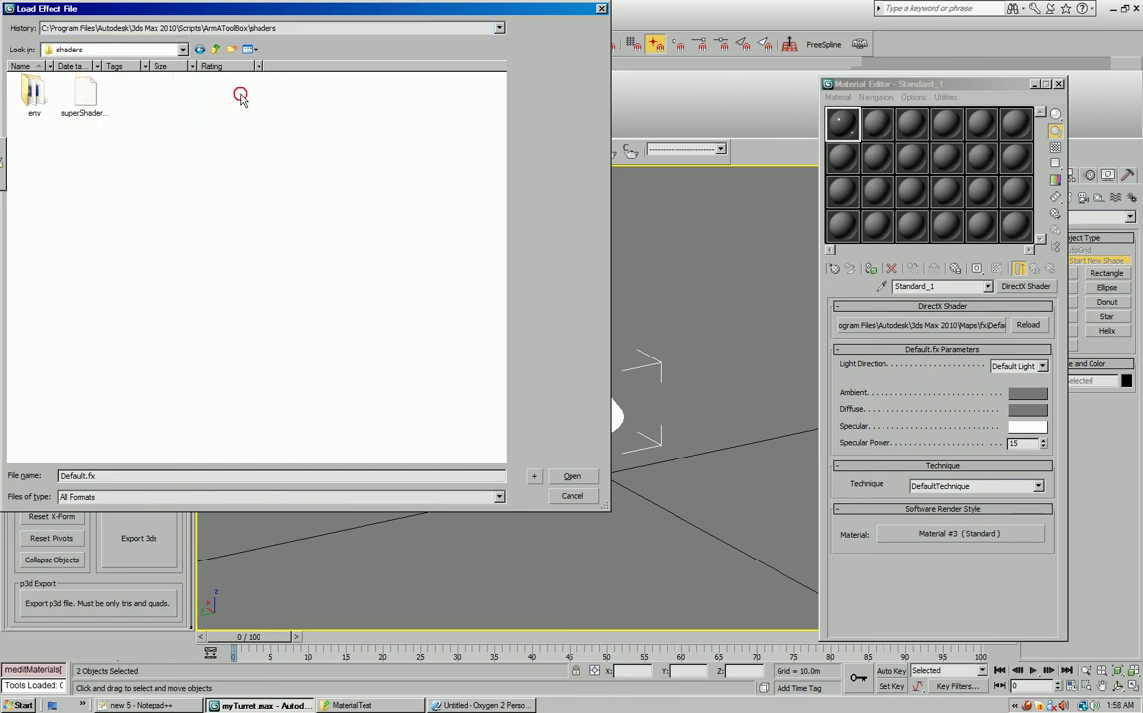
left_click(83, 87)
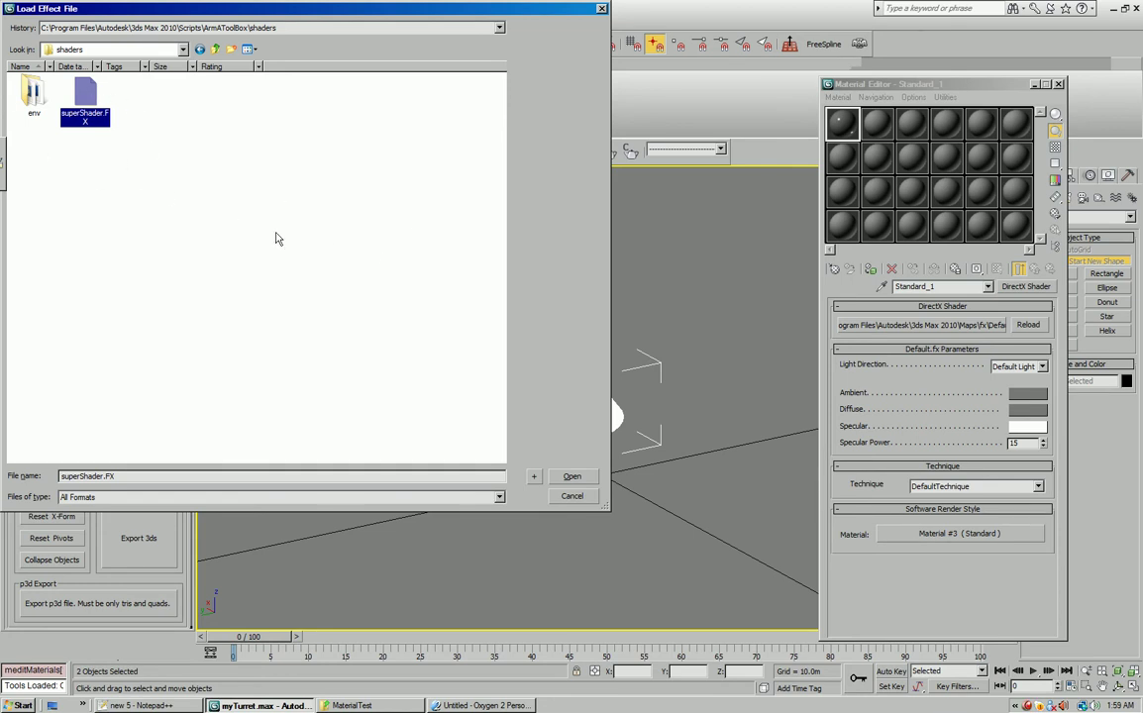
left_click(573, 476)
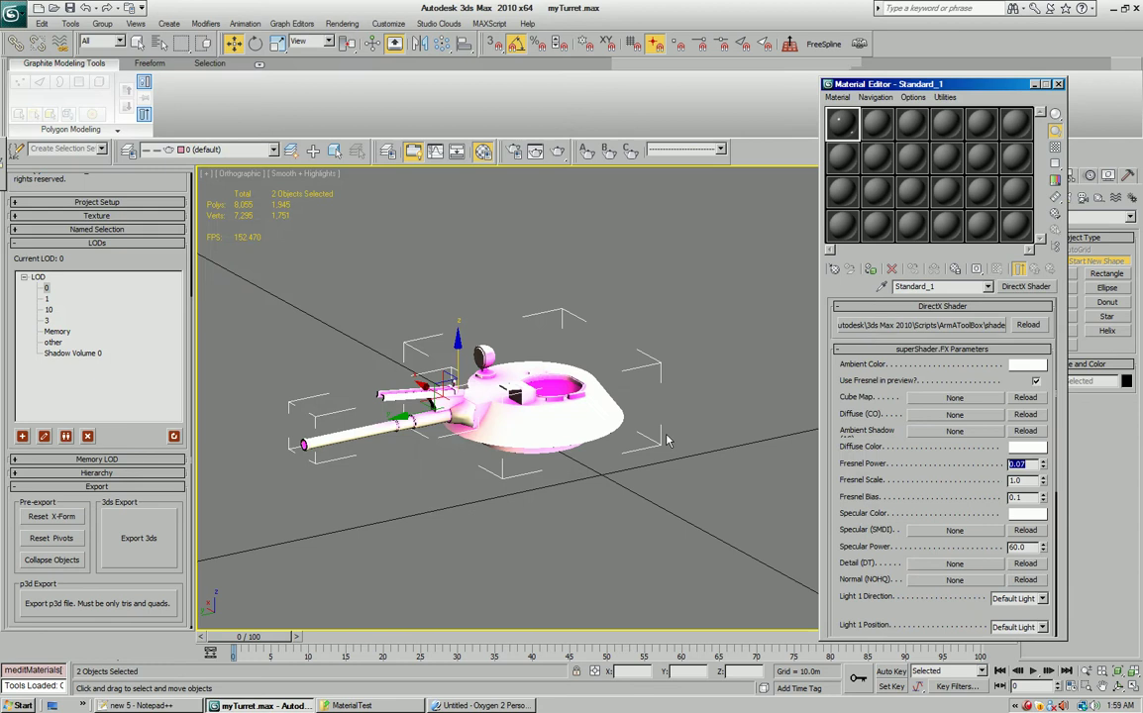
Examine the superShader.FX parameters, from the colour and map slots through the Fresnel settings to the light settings.
mouse_move(666, 439)
middle_mouse_down("alt")
mouse_move(678, 430)
mouse_move(654, 448)
middle_mouse_up("alt")
left_click_drag(902, 499, 842, 500)
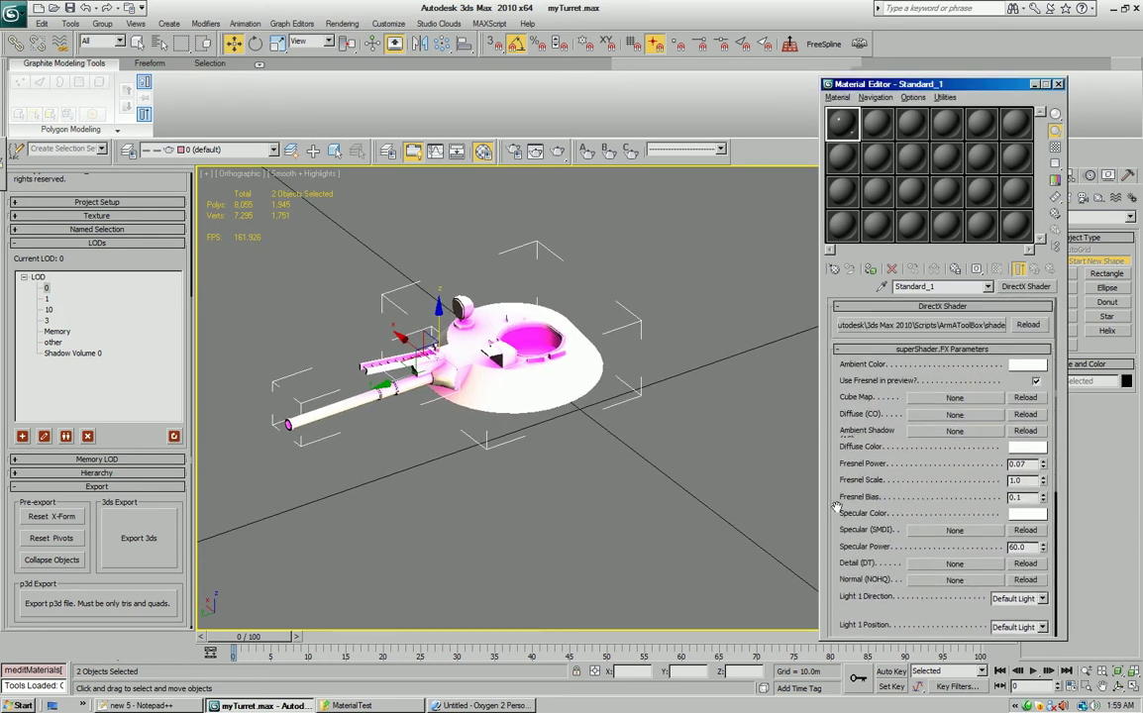
left_click_drag(874, 491, 876, 446)
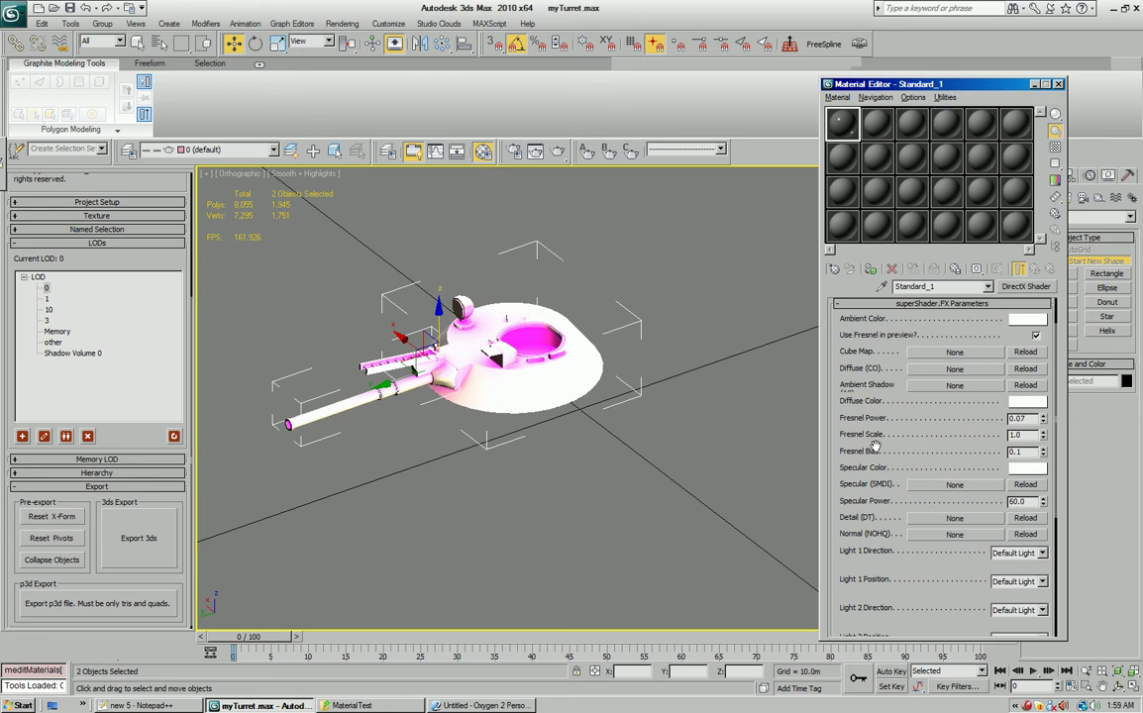
middle_click_drag(584, 408, 581, 442)
scroll(555, 438, "up", 1)
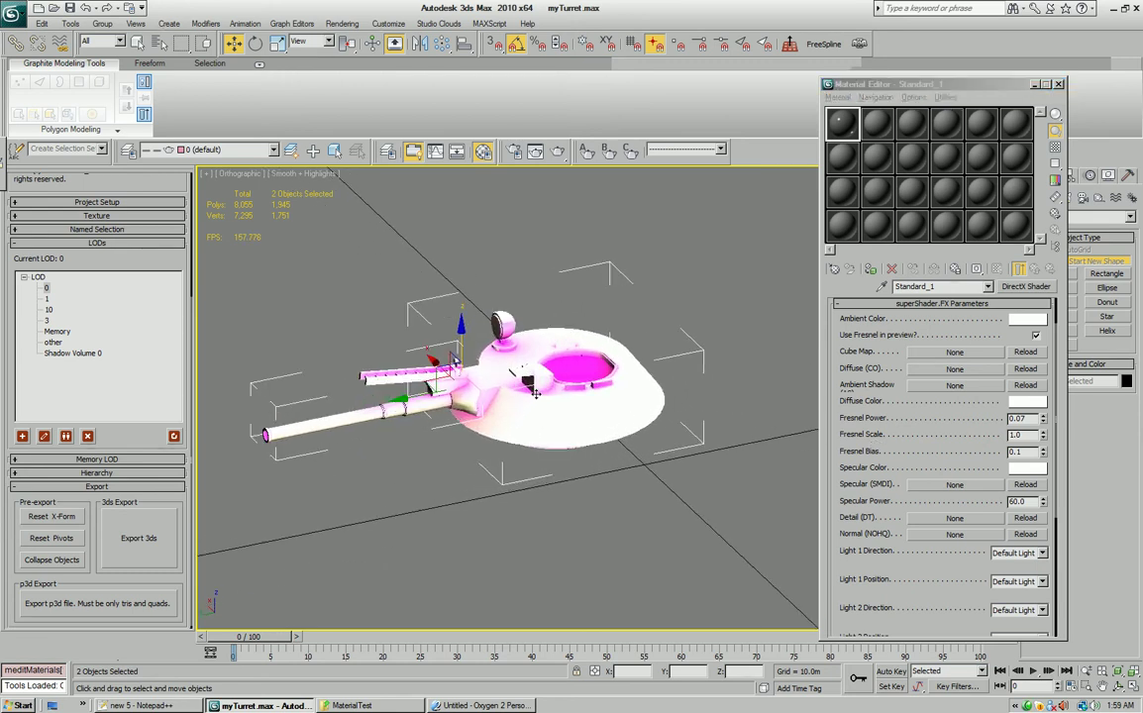
middle_click_drag(536, 395, 524, 459)
left_click_drag(853, 401, 853, 433)
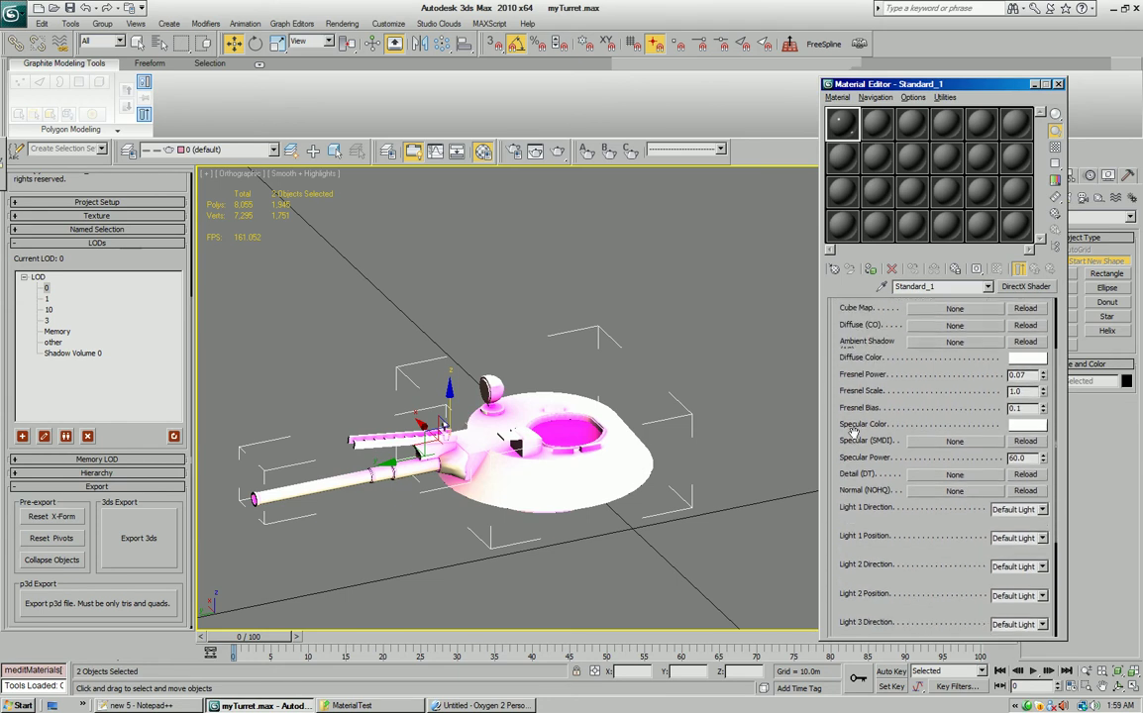
scroll(852, 432, "up", 2)
scroll(852, 432, "down", 5)
scroll(851, 443, "up", 5)
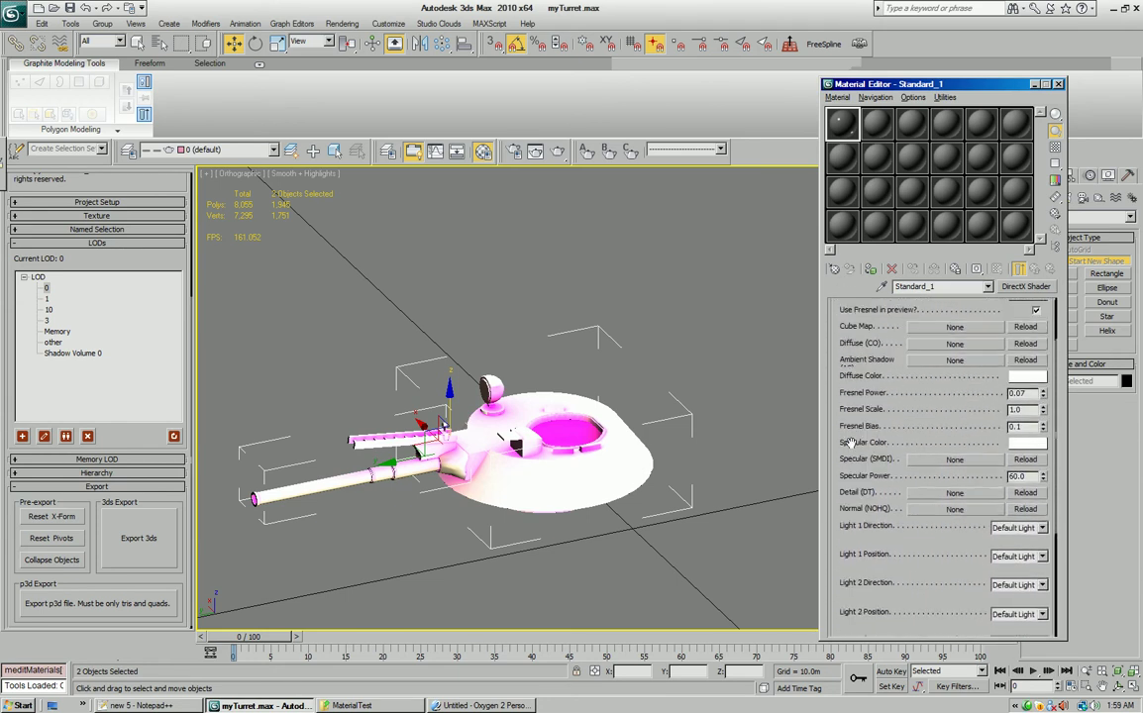
scroll(851, 443, "up", 3)
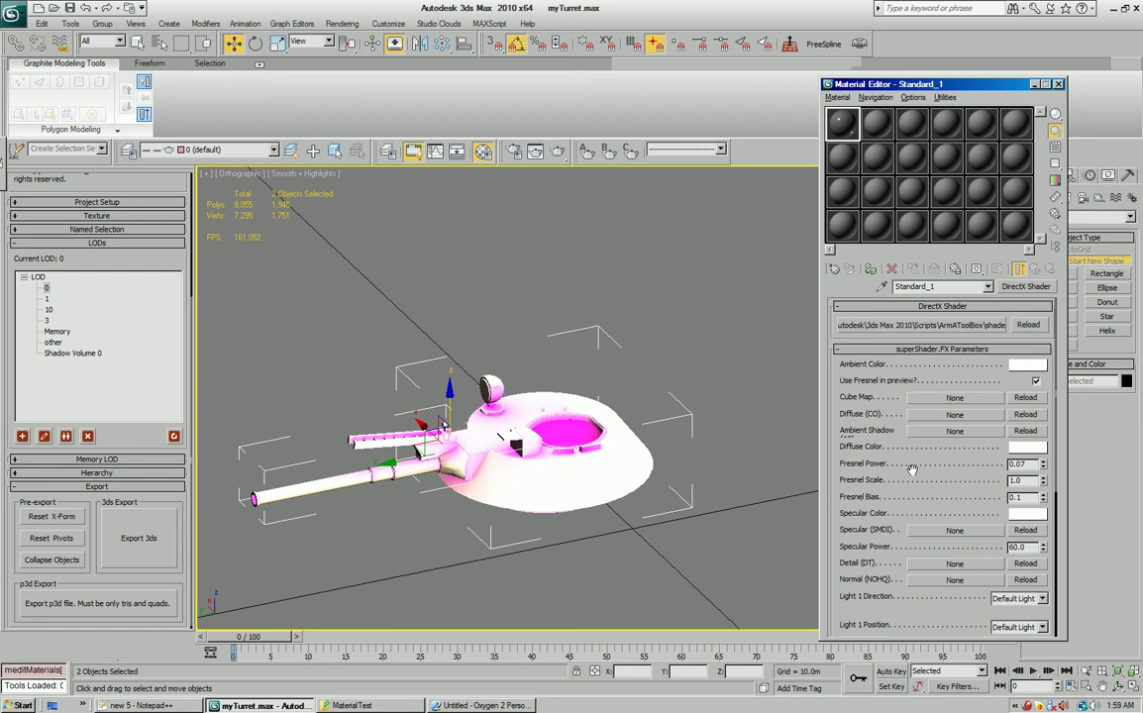
scroll(902, 455, "down", 2)
scroll(912, 532, "down", 3)
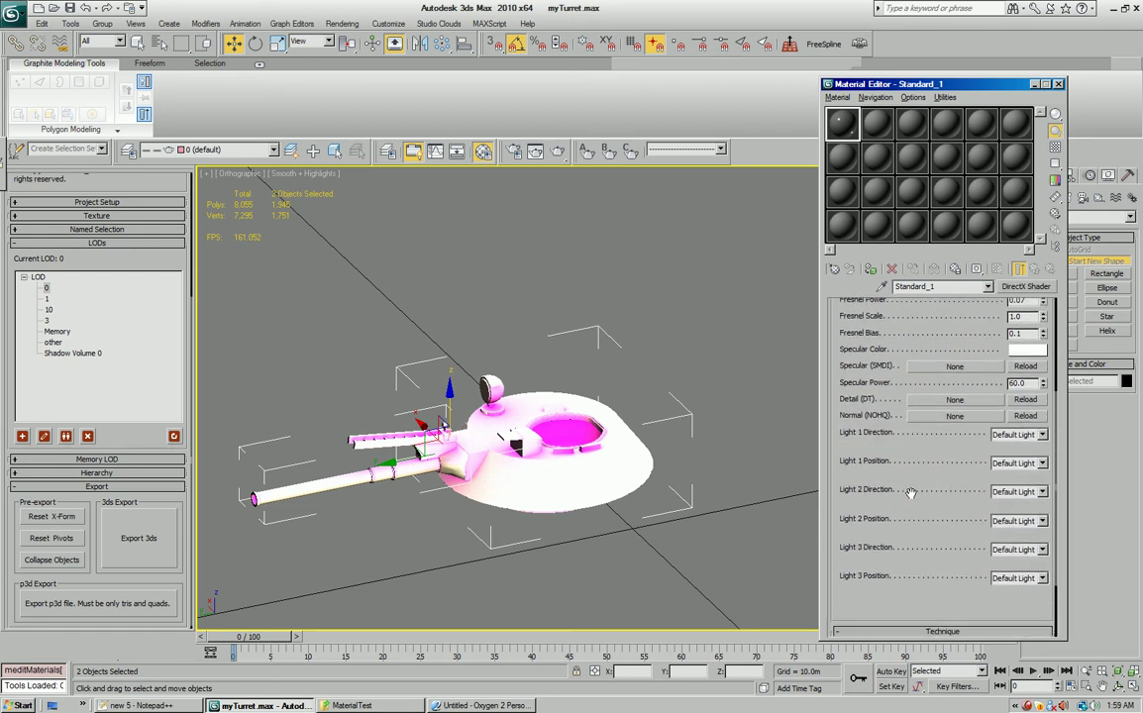
scroll(909, 531, "down", 3)
scroll(902, 530, "up", 3)
scroll(903, 530, "up", 3)
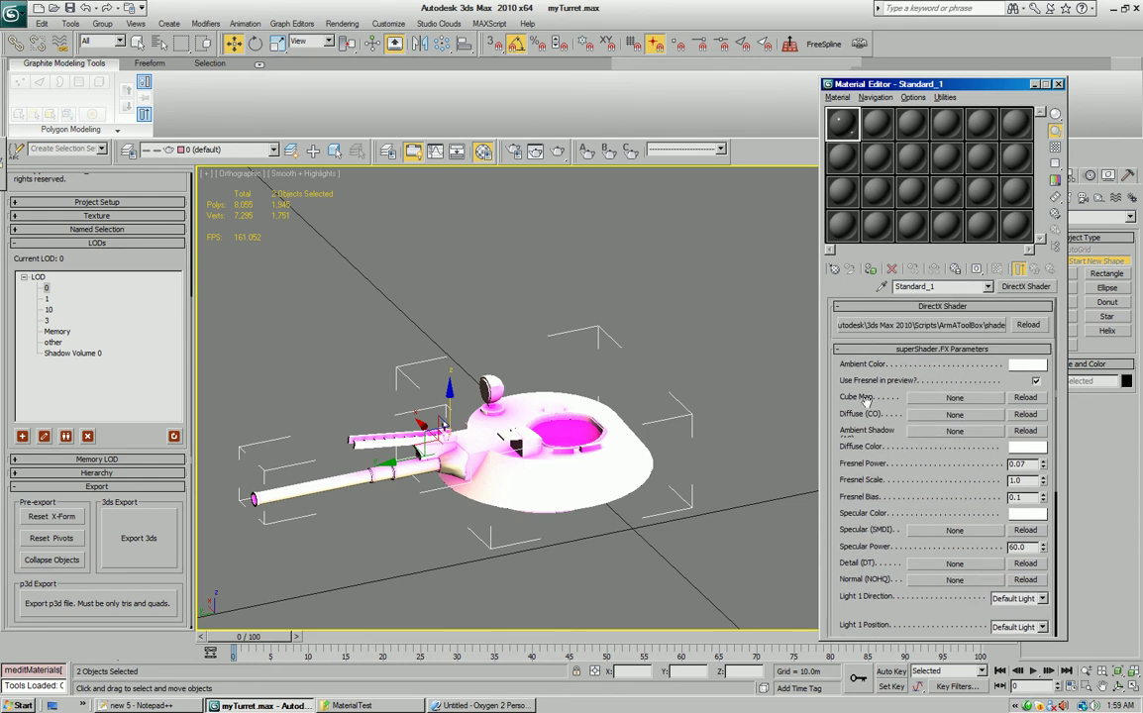
Assign OutputCube.dds from the env folder as the shader's Cube Map.
left_click(951, 398)
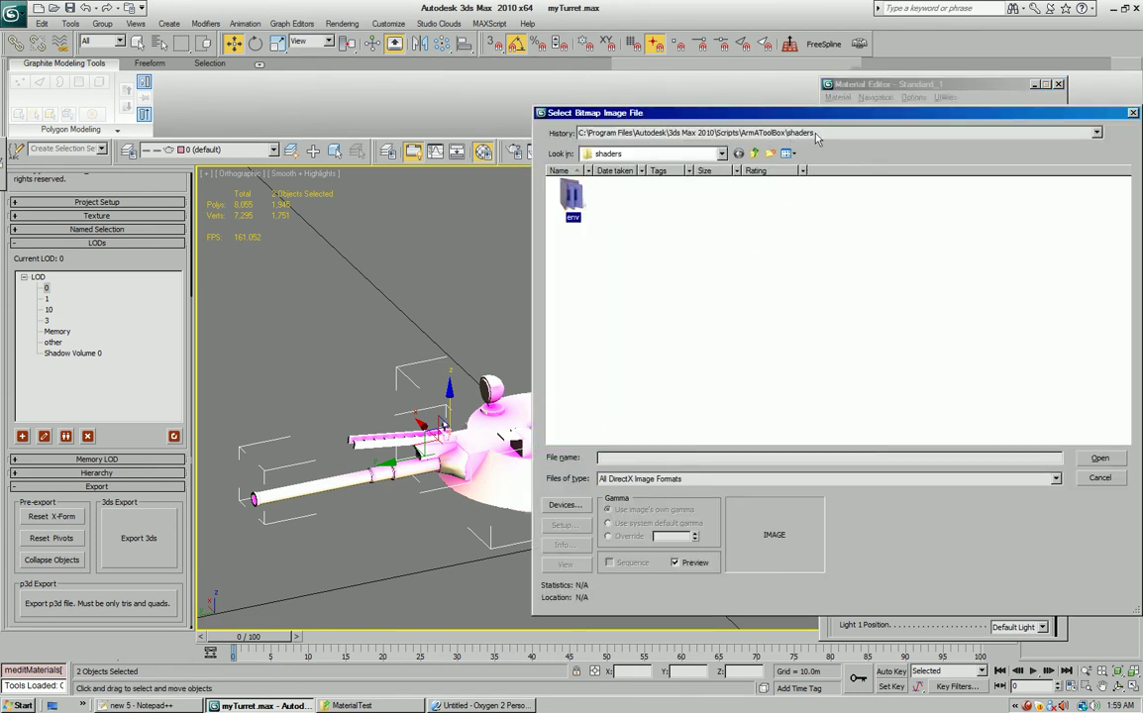
double_click(573, 198)
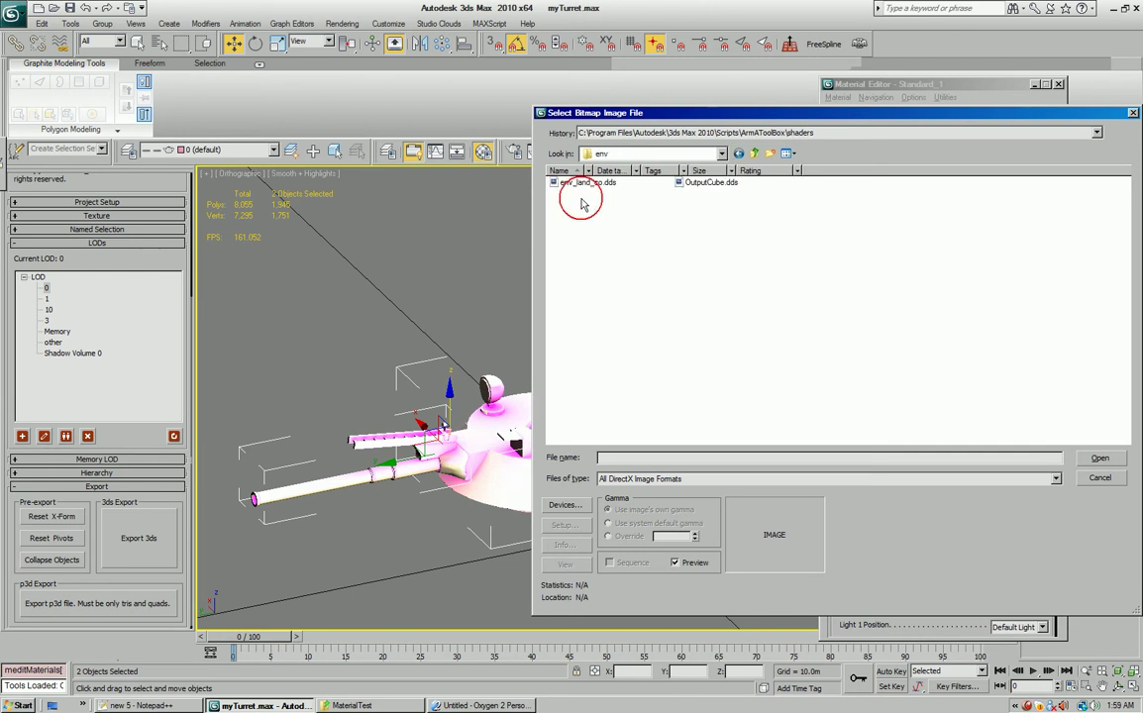
left_click(705, 184)
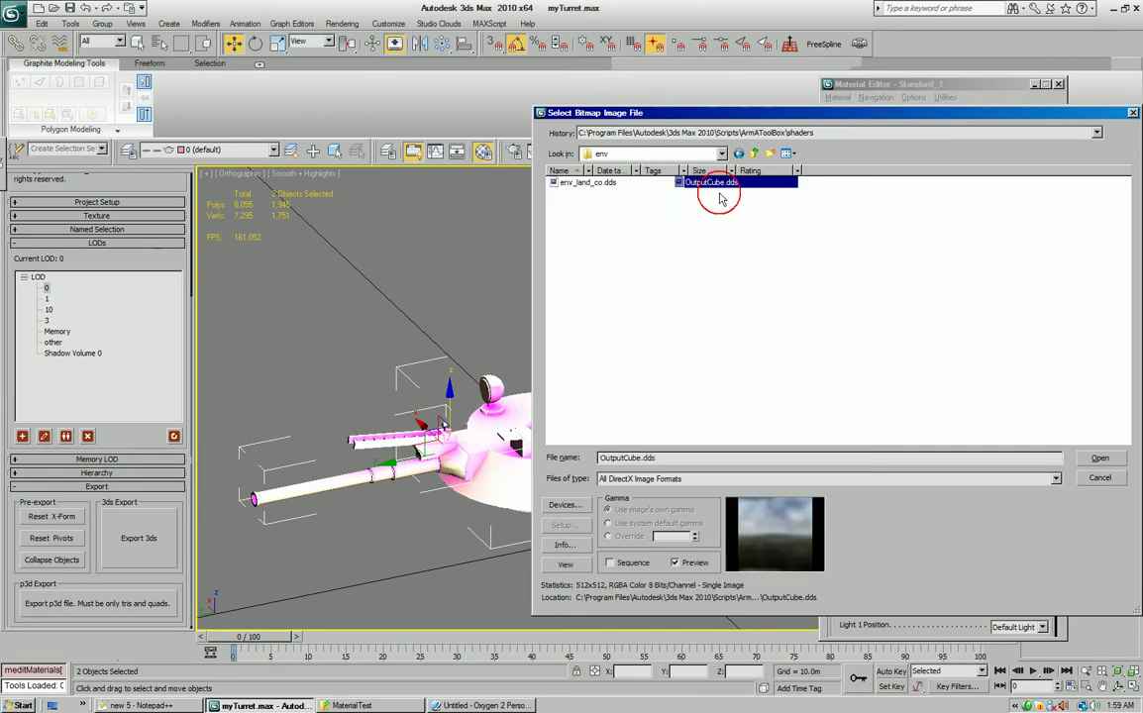
left_click(1098, 458)
Assign sa_bmd1_03_co.tga from the P:\MaterialTest folder as the shader's Diffuse (CO) map.
middle_click_drag(579, 377, 630, 343, "alt")
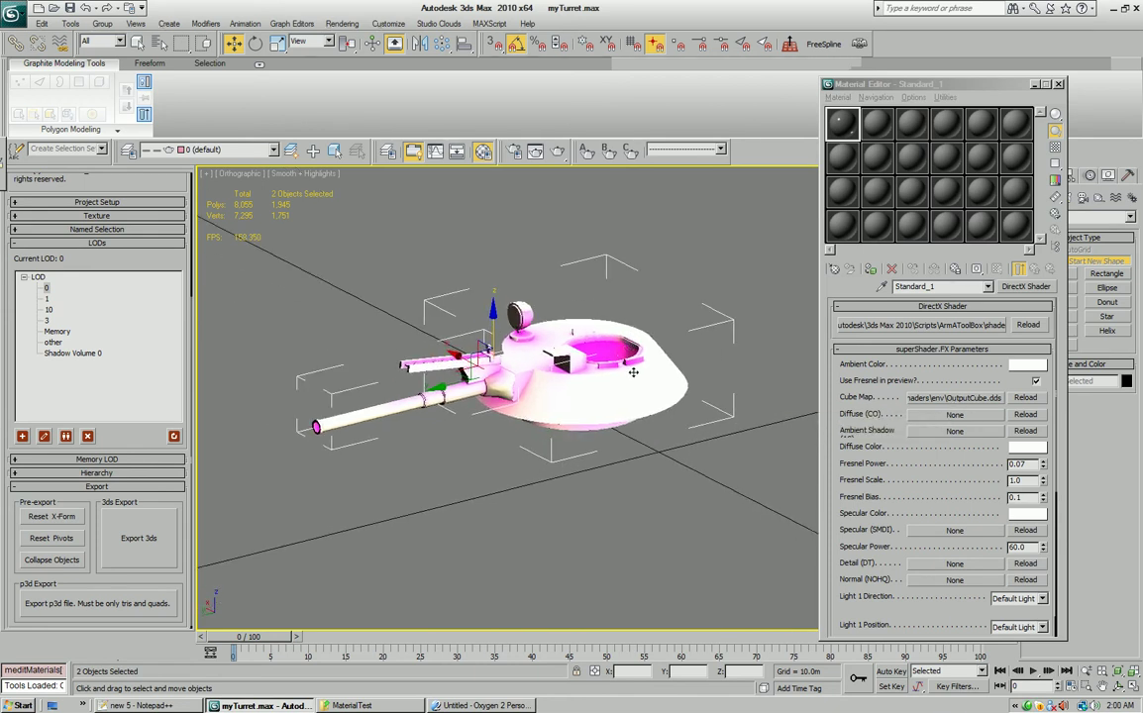
scroll(526, 375, "up", 2)
middle_click_drag(541, 399, 581, 367)
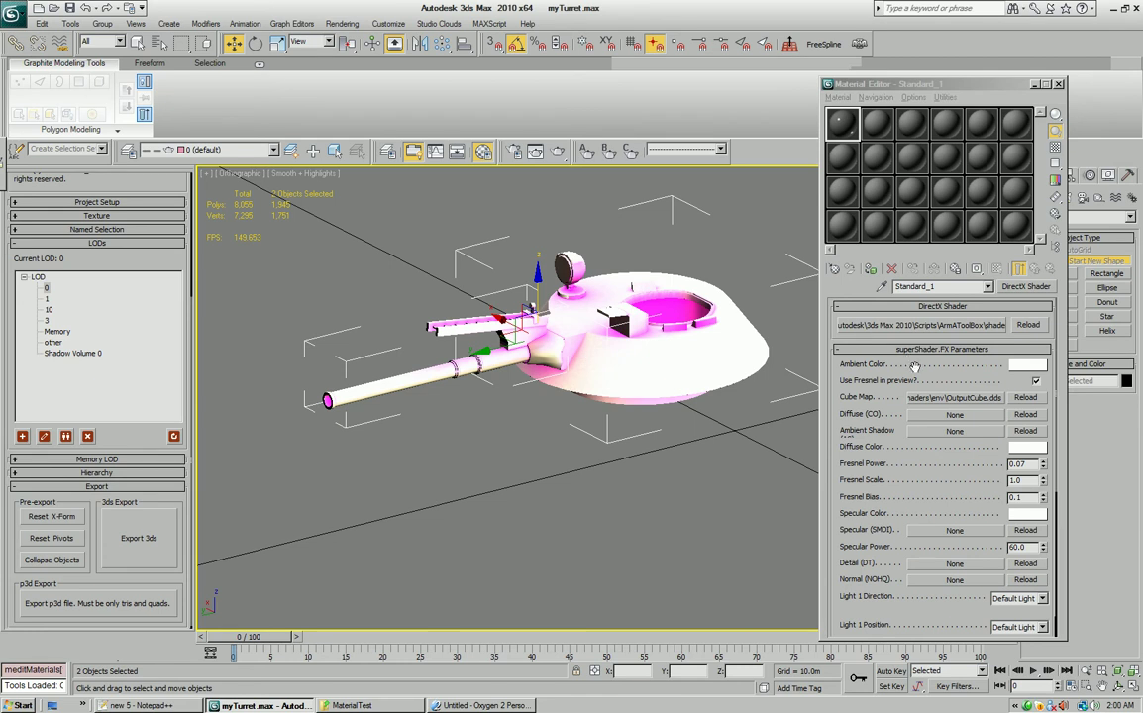
left_click(958, 417)
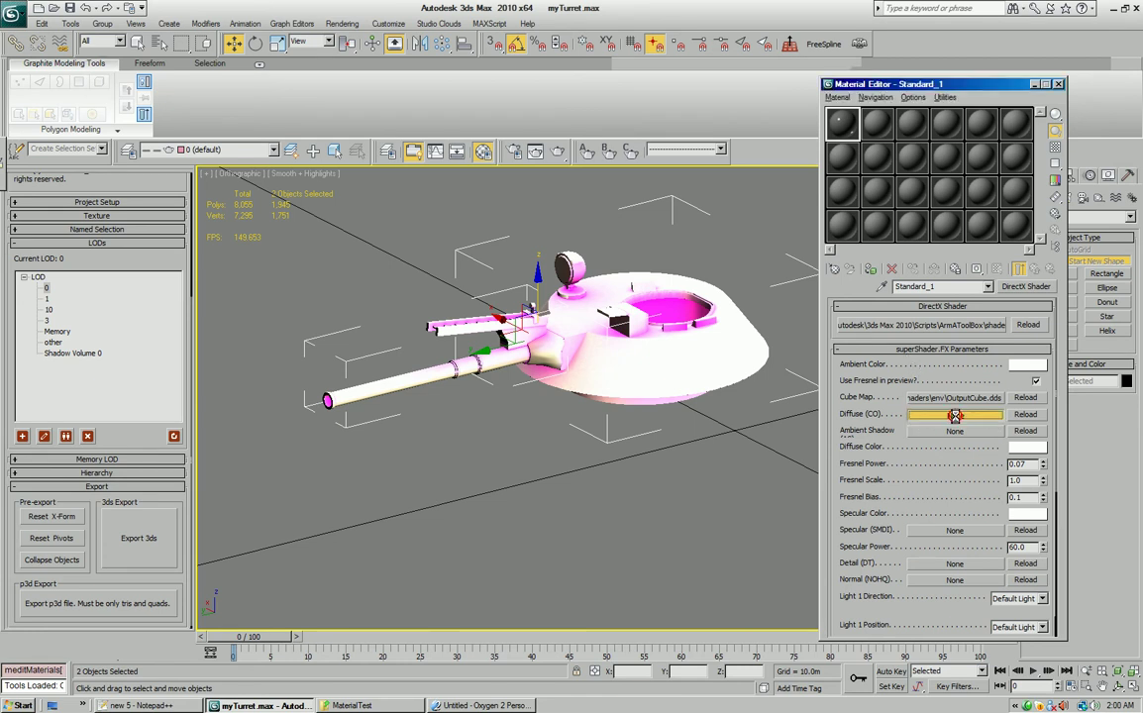
left_click(731, 135)
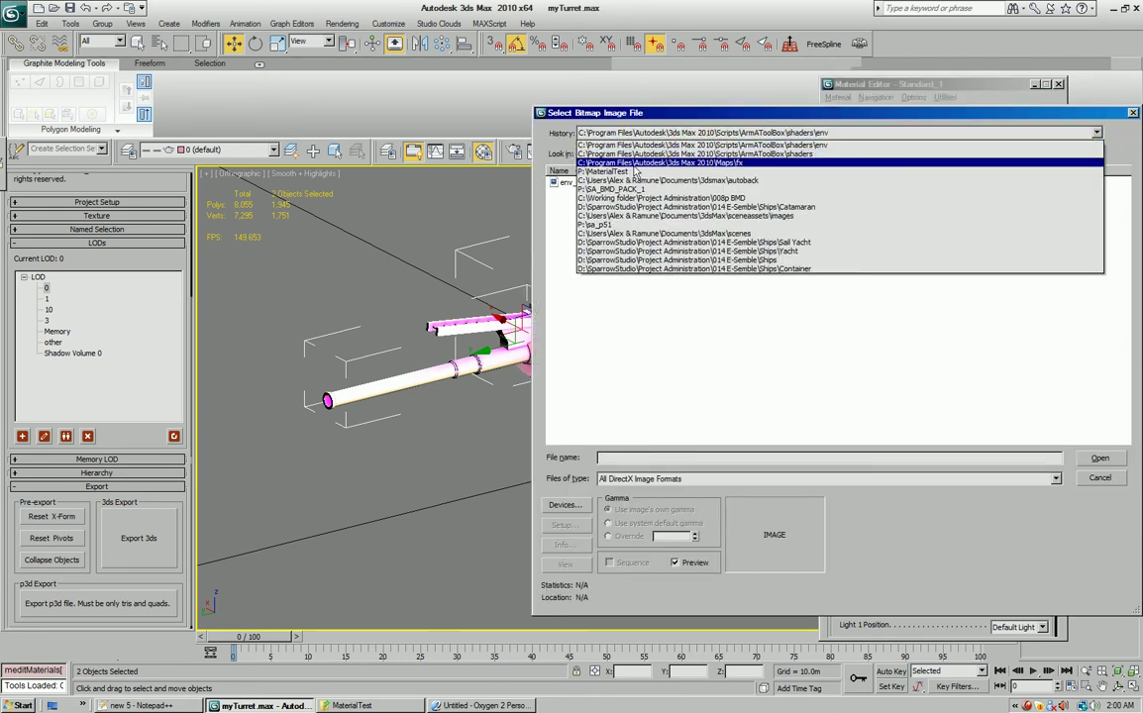
left_click(690, 225)
left_click(688, 220)
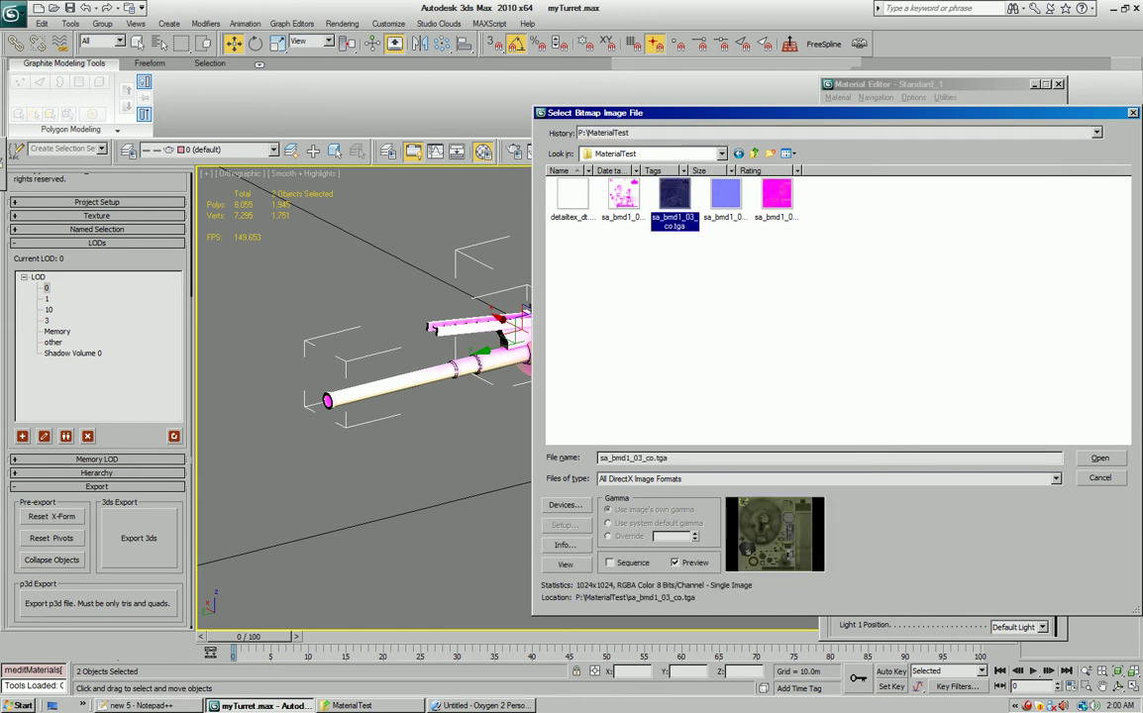
left_click(1119, 460)
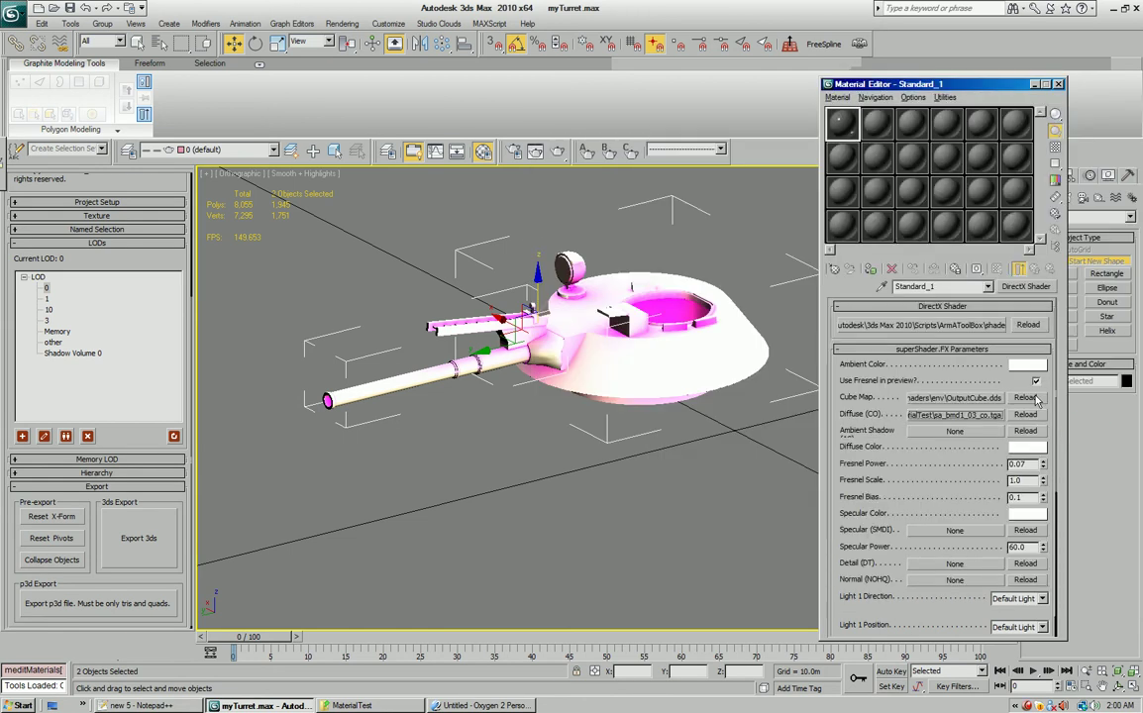
Assign sa_bmd1_03_as.tga from the MaterialTest folder as the shader's Ambient Shadow map.
left_click(940, 435)
left_click(778, 198)
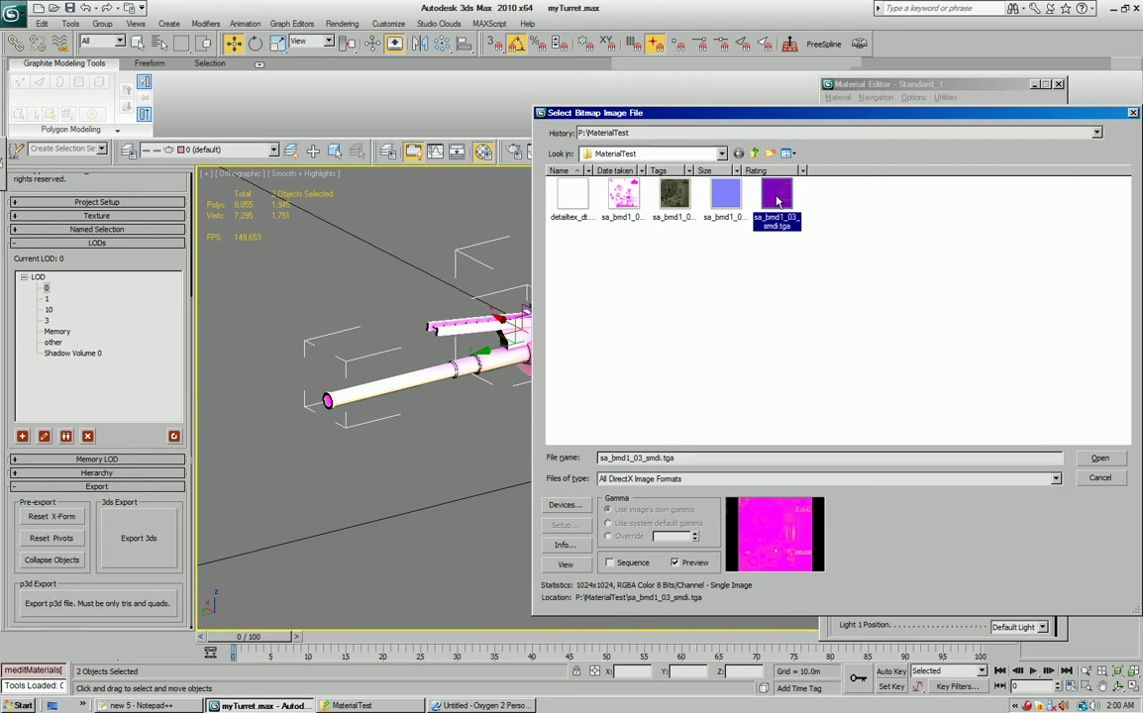
left_click(624, 198)
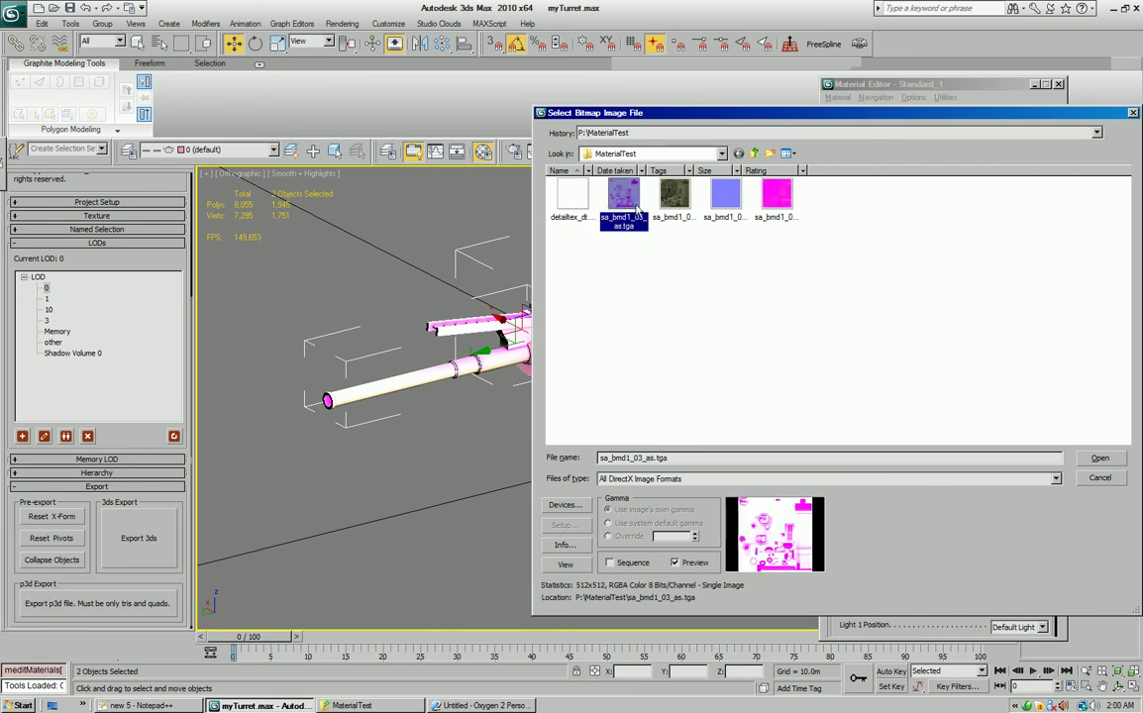
left_click(1100, 458)
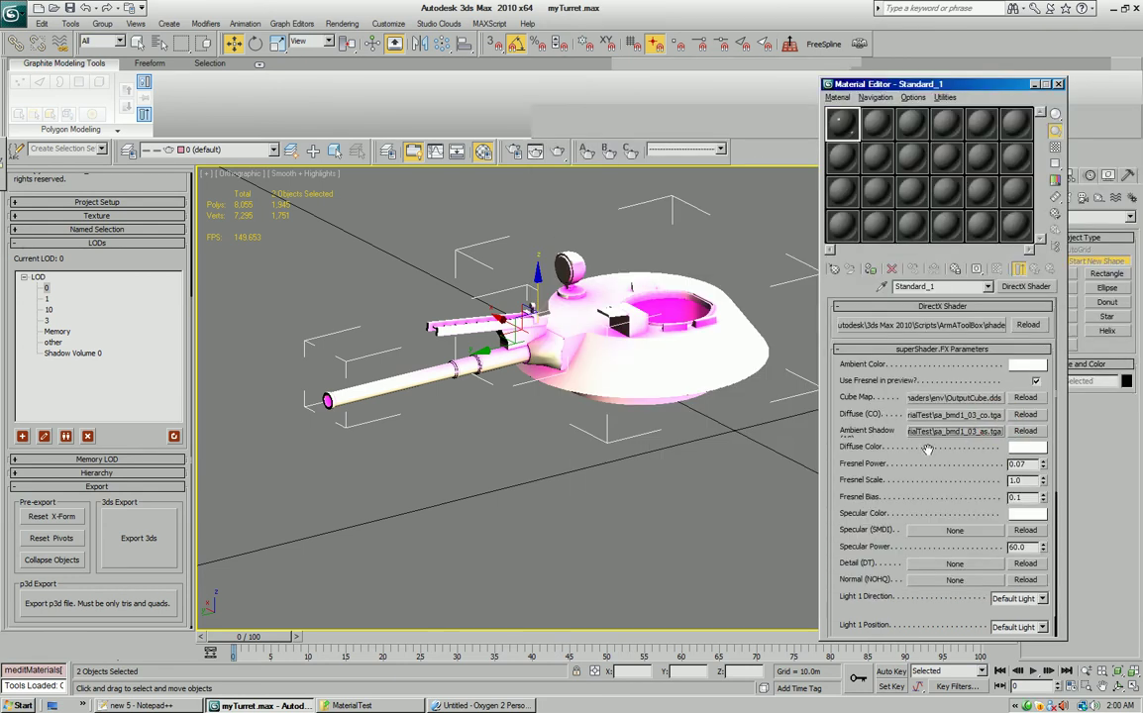
Assign sa_bmd1_03_smdi.tga from the MaterialTest folder as the shader's Specular (SMDI) map.
left_click_drag(925, 456, 905, 340)
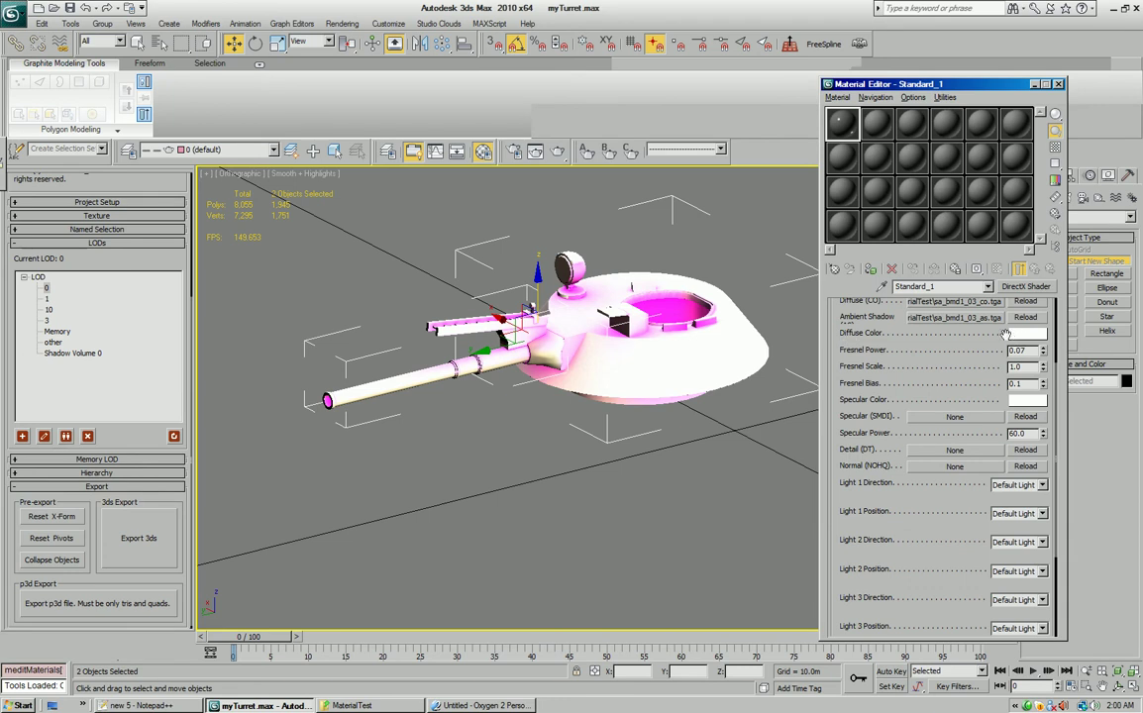
left_click_drag(1003, 343, 991, 406)
mouse_move(1008, 326)
left_mouse_down()
mouse_move(1008, 376)
mouse_move(1008, 340)
left_mouse_up()
left_click_drag(1024, 438, 925, 365)
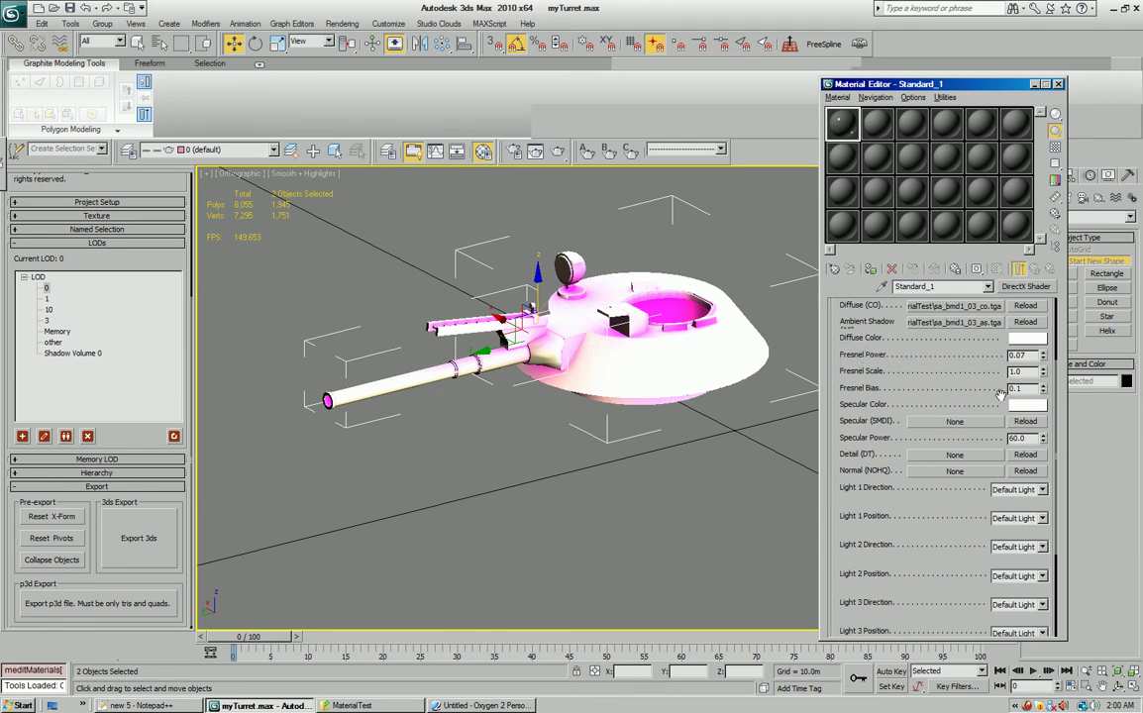
left_click_drag(1000, 394, 966, 359)
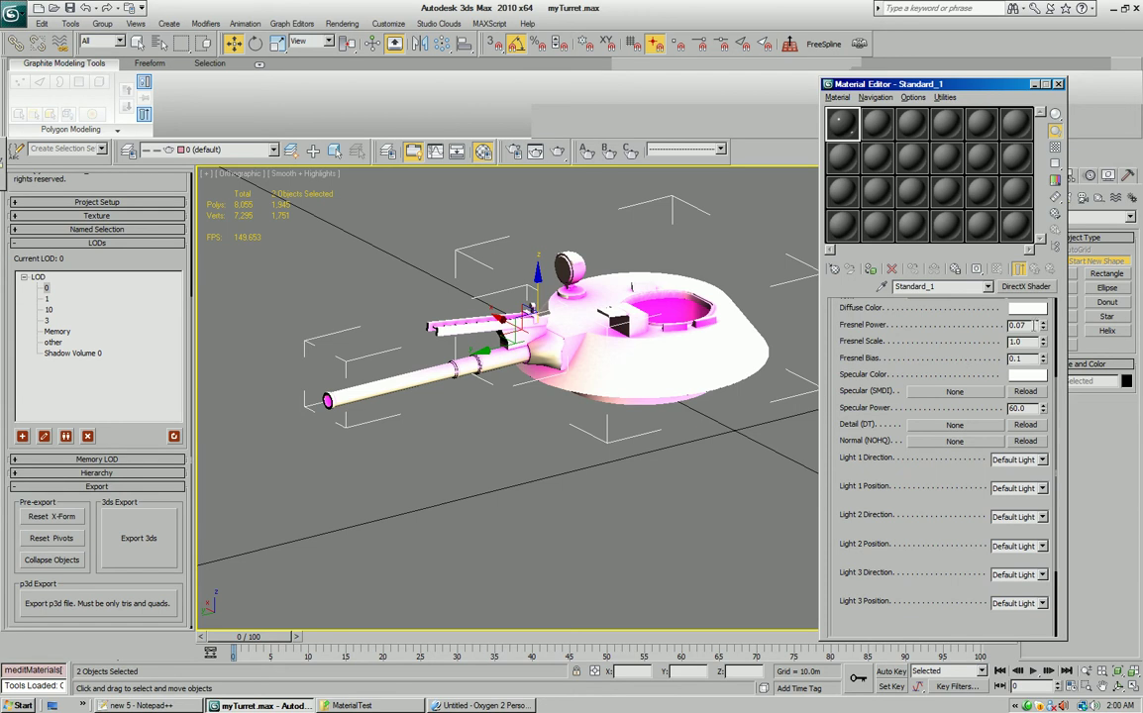
left_click_drag(957, 373, 959, 343)
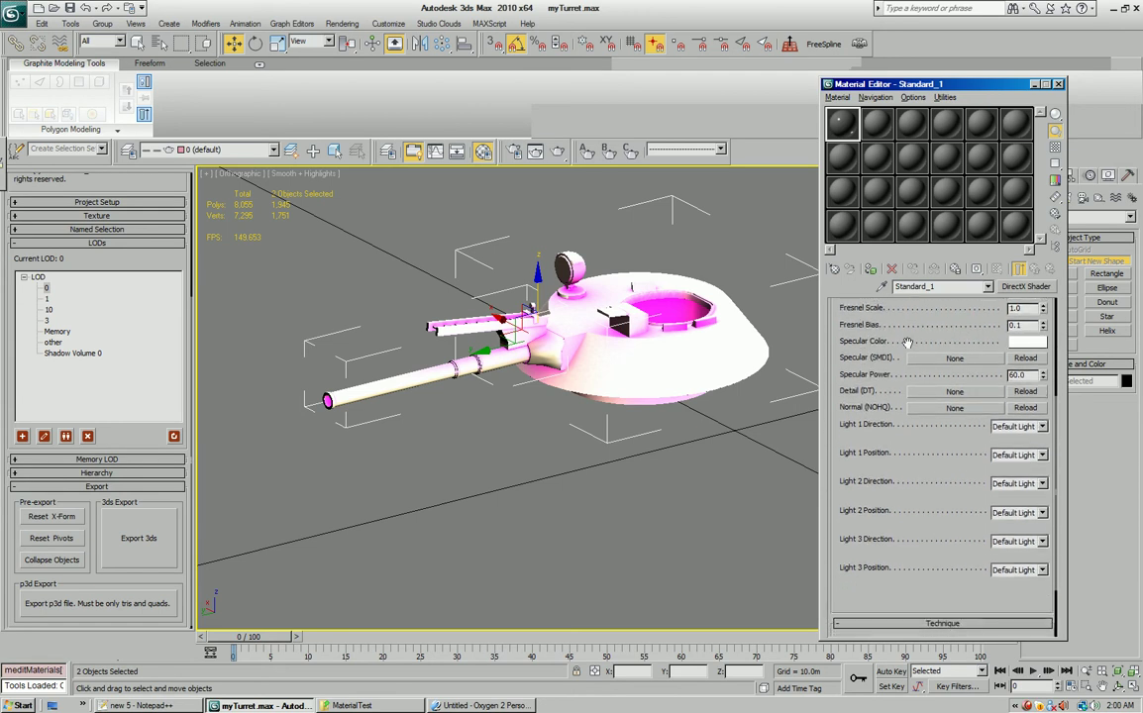
scroll(1026, 341, "down", 1)
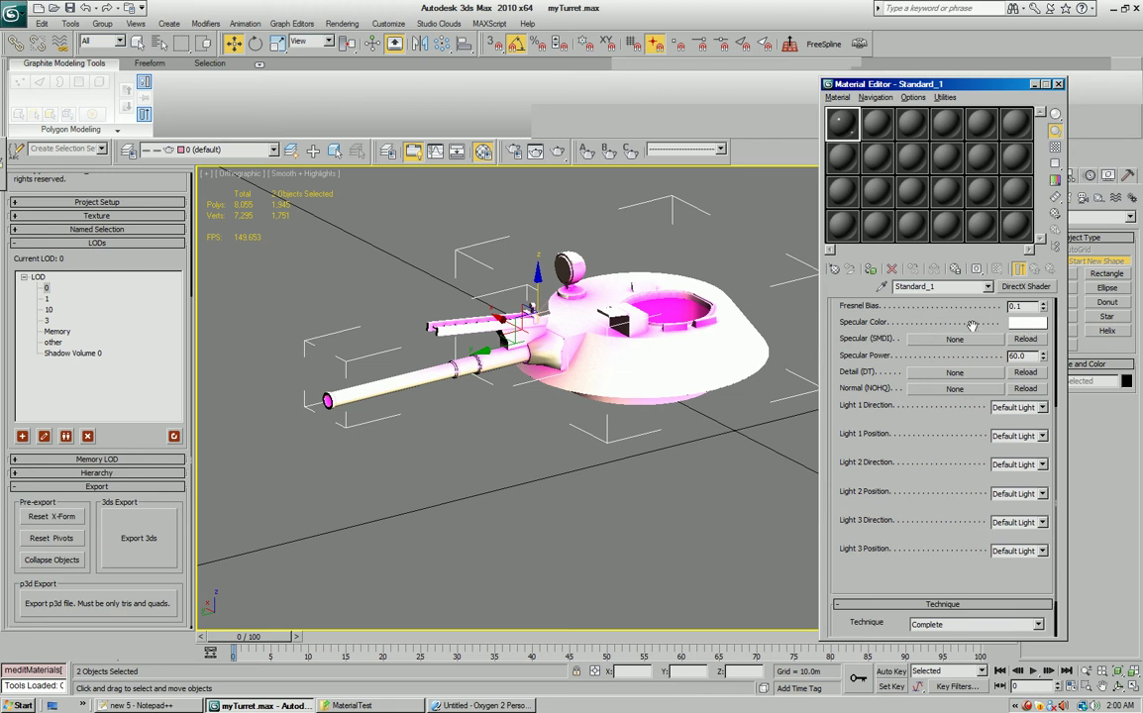
left_click_drag(896, 349, 892, 334)
left_click(934, 328)
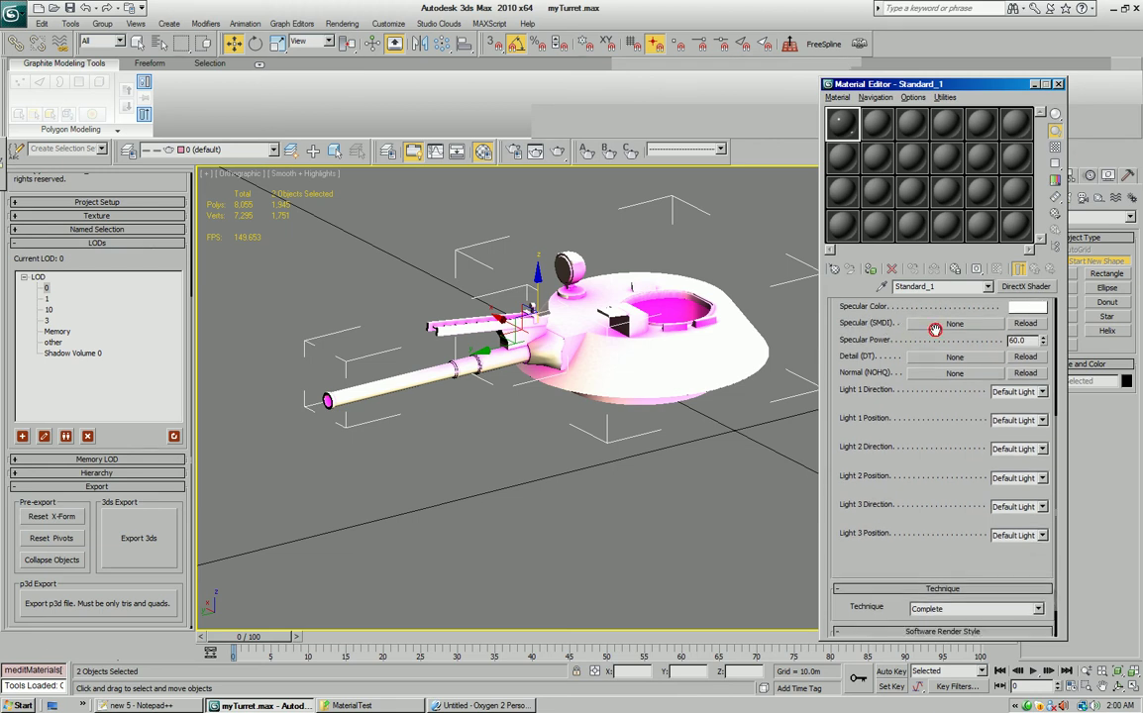
double_click(778, 195)
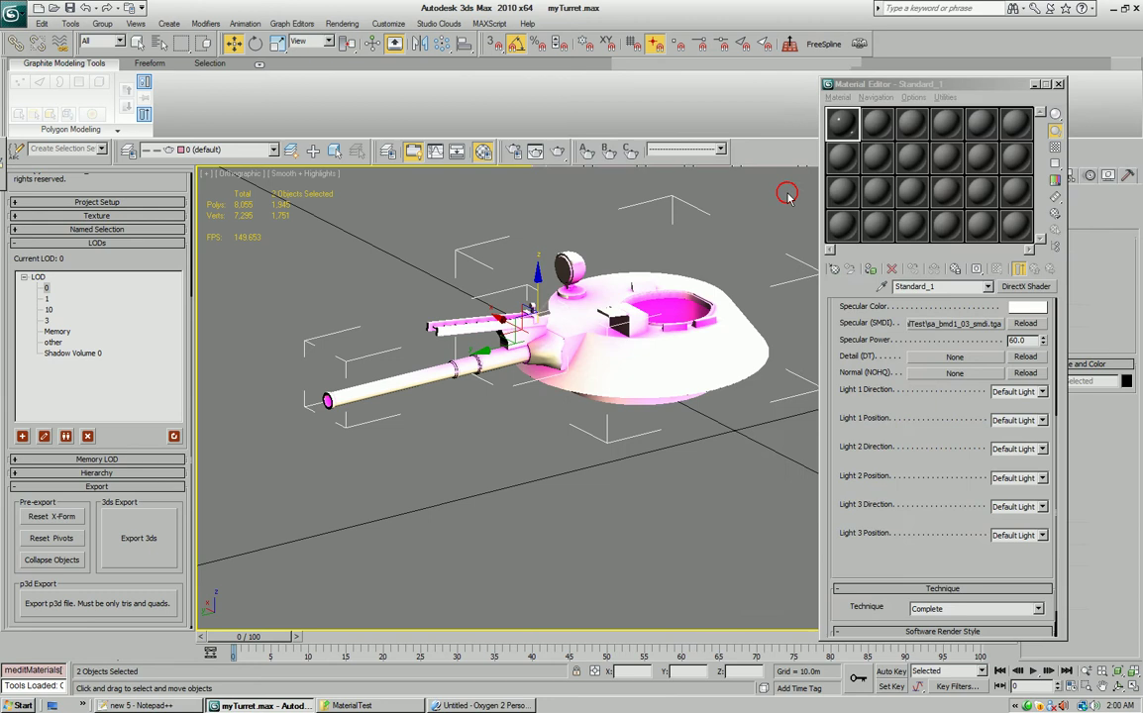
Assign detailtex_dt.tga as the Detail (DT) map and sa_bmd1_03_nohq.tga as the Normal (NOHQ) map.
left_click(952, 361)
double_click(569, 191)
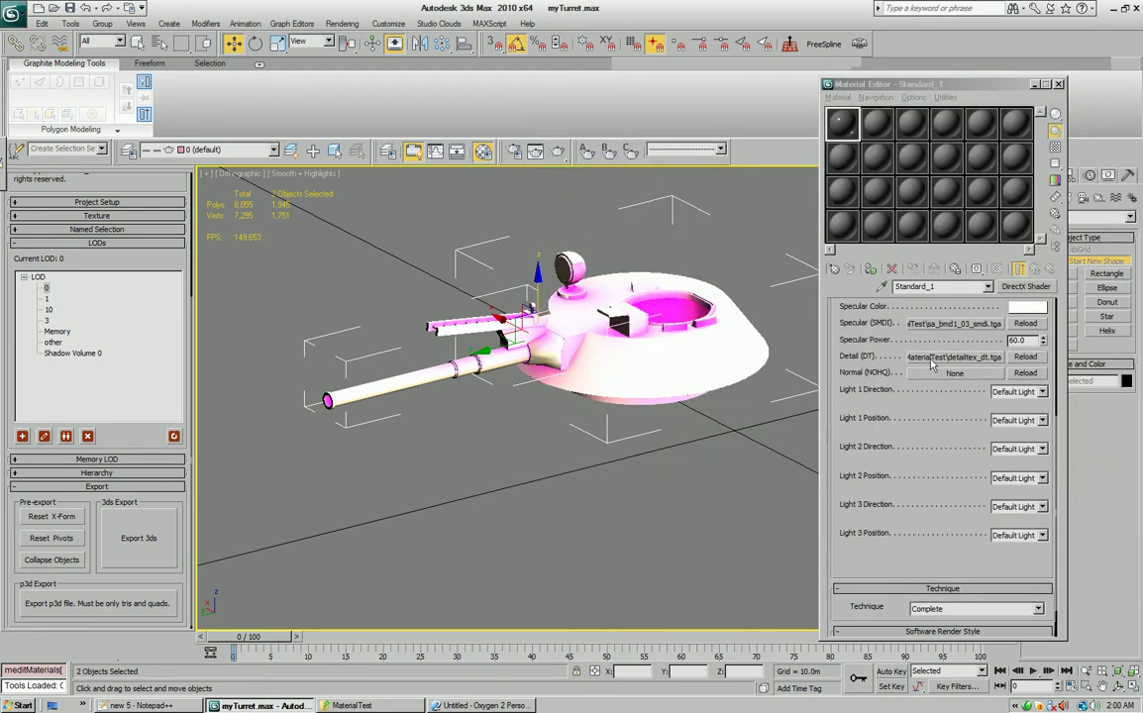
left_click(954, 376)
double_click(722, 191)
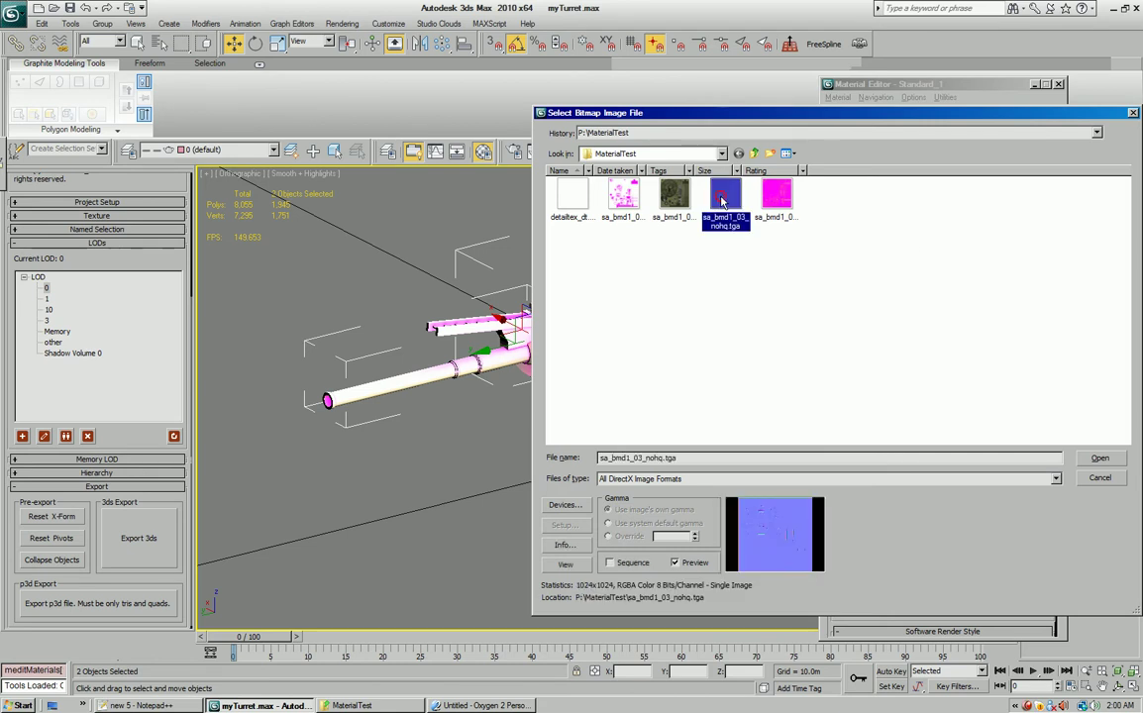
Set both Light 1 Direction and Light 1 Position of the shader to the key light.
left_click_drag(937, 400, 793, 277)
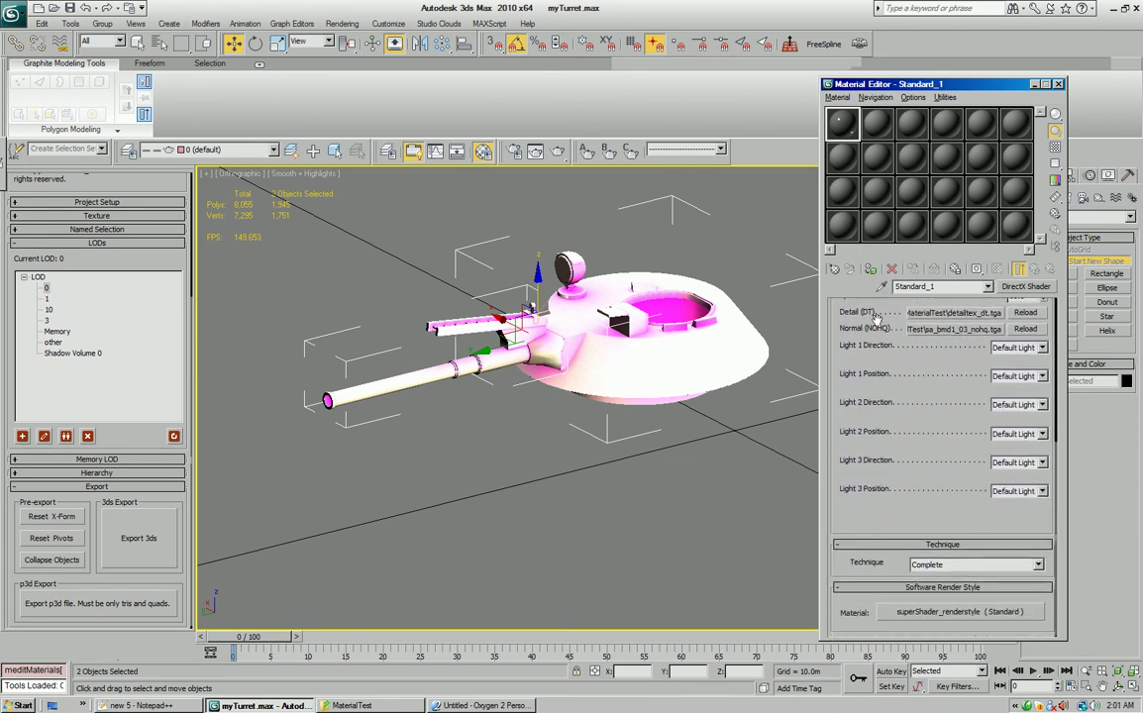
left_click(1043, 347)
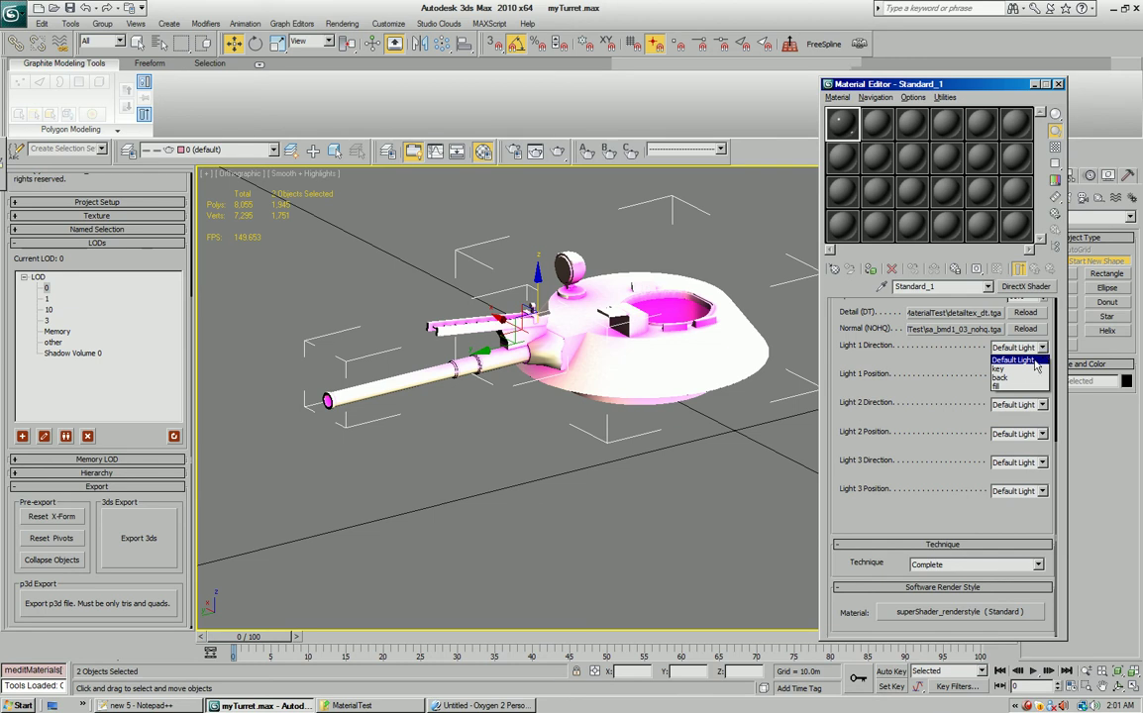
left_click(1011, 370)
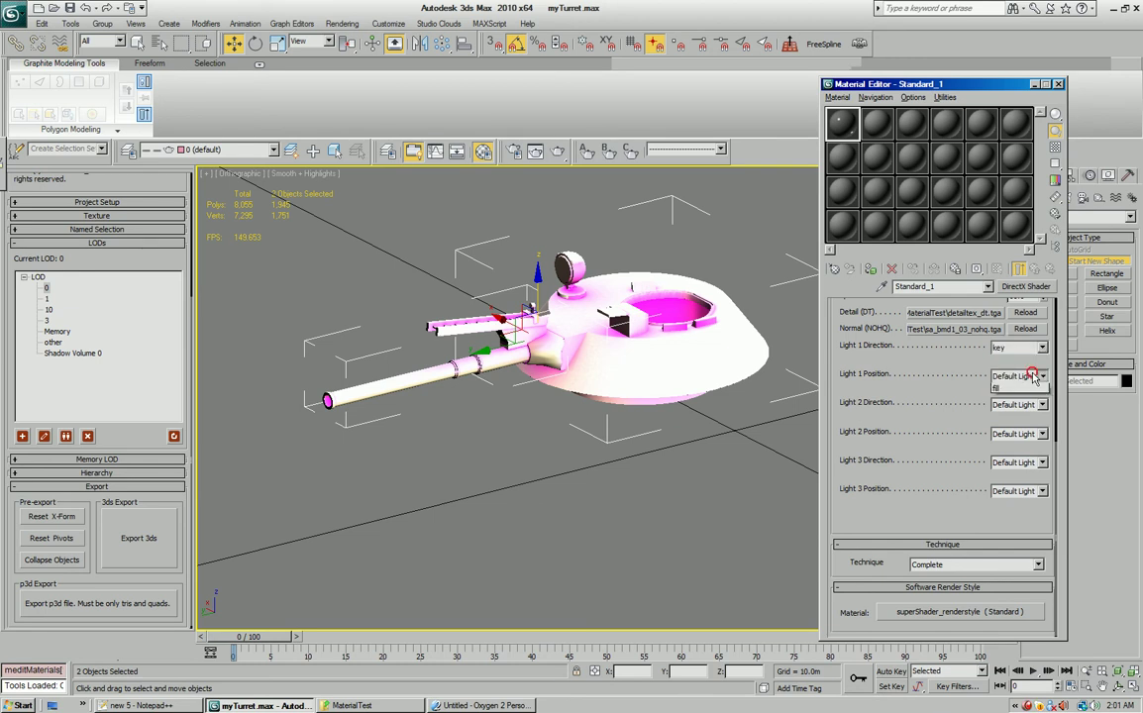
left_click(1042, 375)
left_click(1015, 395)
Set both Light 2 Direction and Light 2 Position of the shader to the fill light.
left_click(1031, 406)
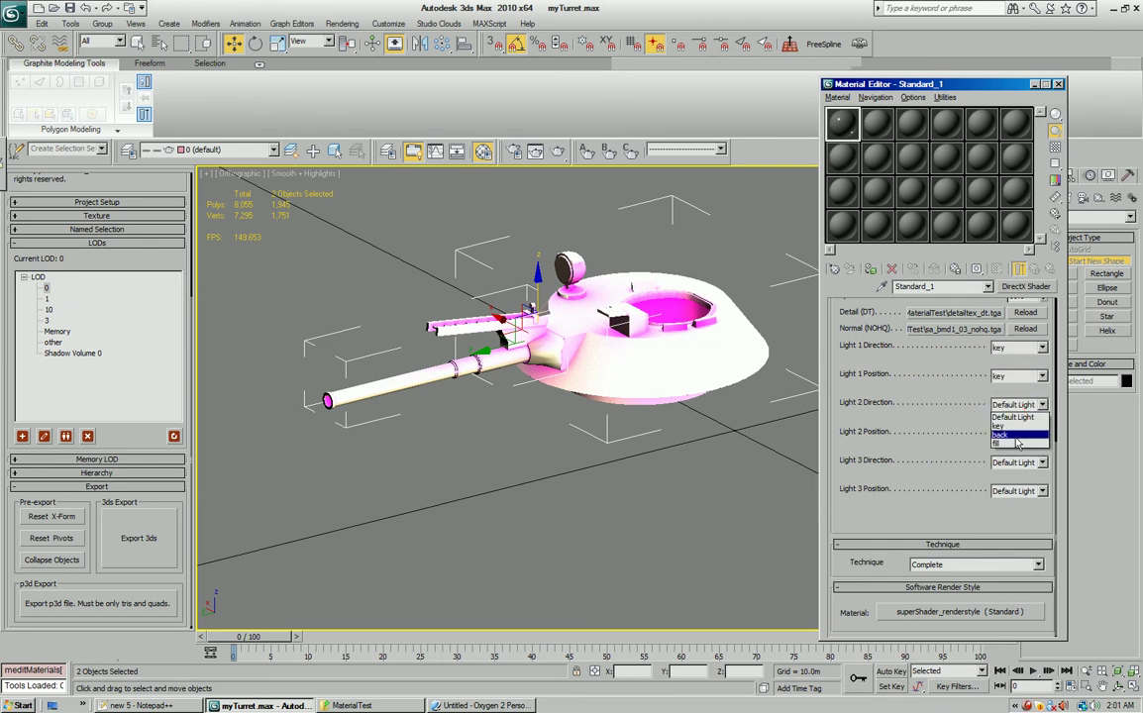
left_click(1010, 443)
left_click(1040, 433)
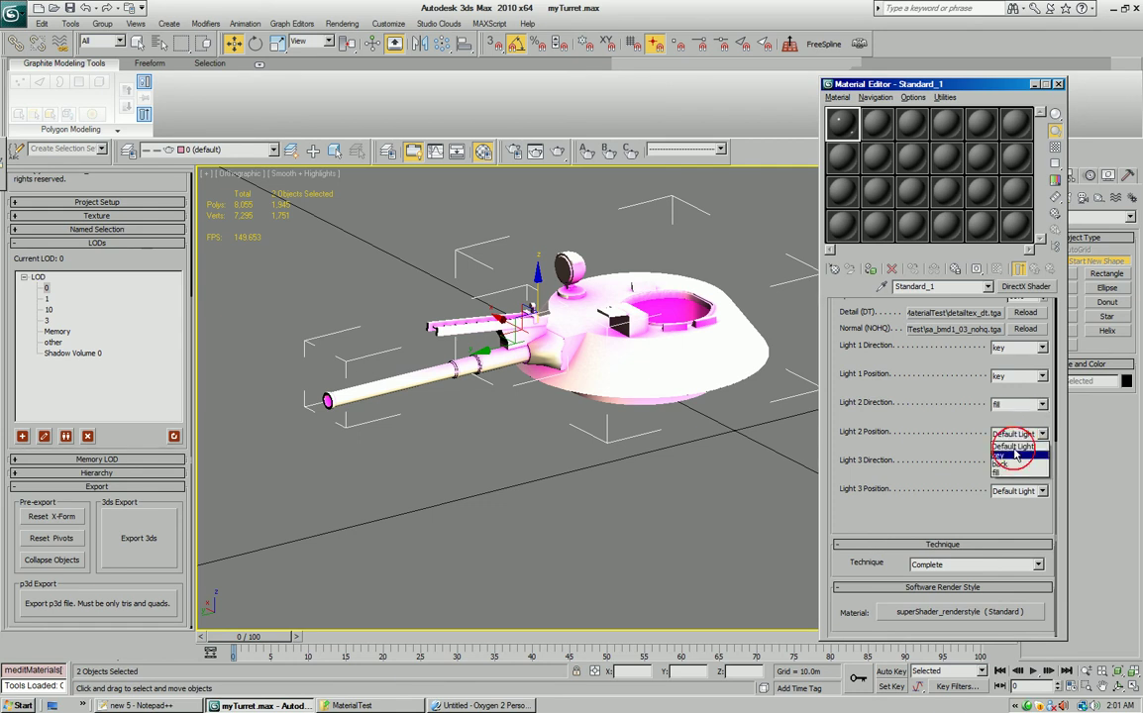
left_click(1009, 476)
Set both Light 3 Direction and Light 3 Position of the shader to the back light.
left_click(1040, 462)
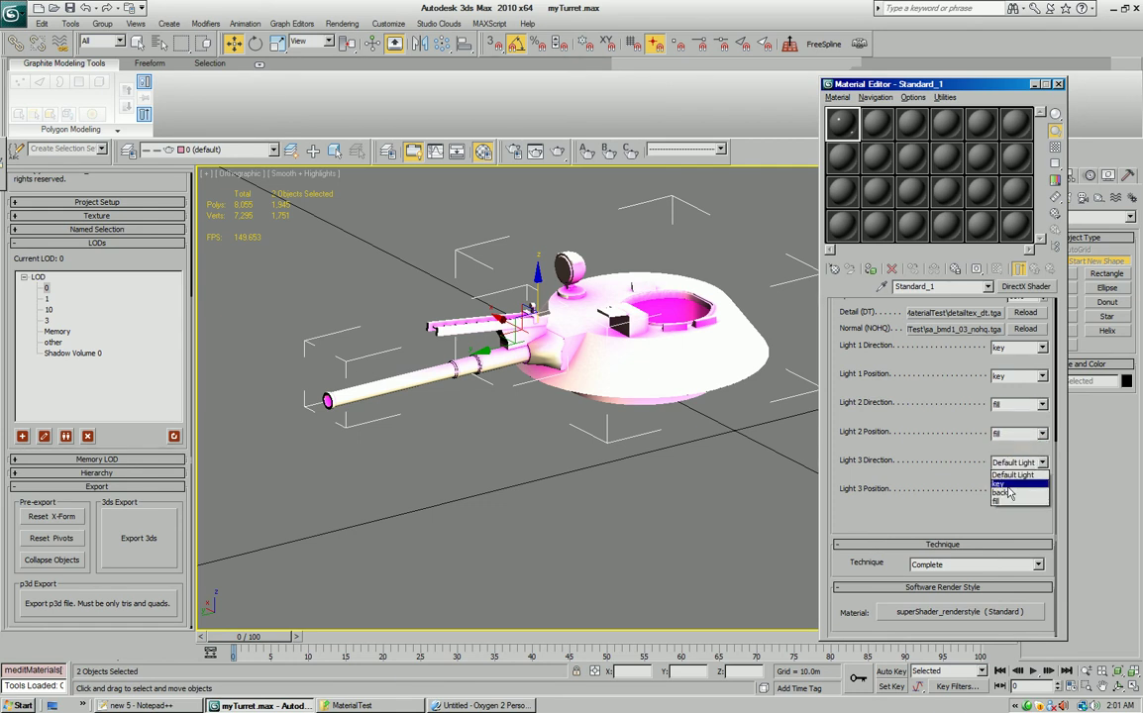
left_click(1010, 494)
left_click(1011, 493)
left_click(1012, 523)
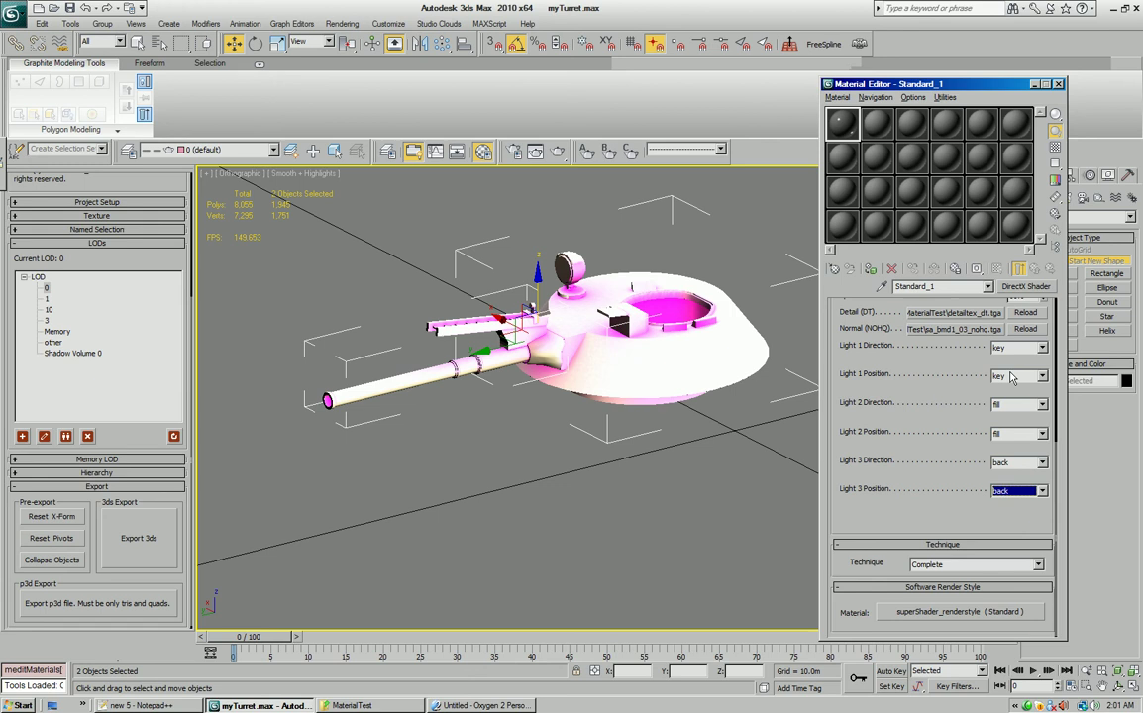
Assign the Standard_1 material to the two selected turret objects and view them from above.
left_click_drag(936, 371, 910, 605)
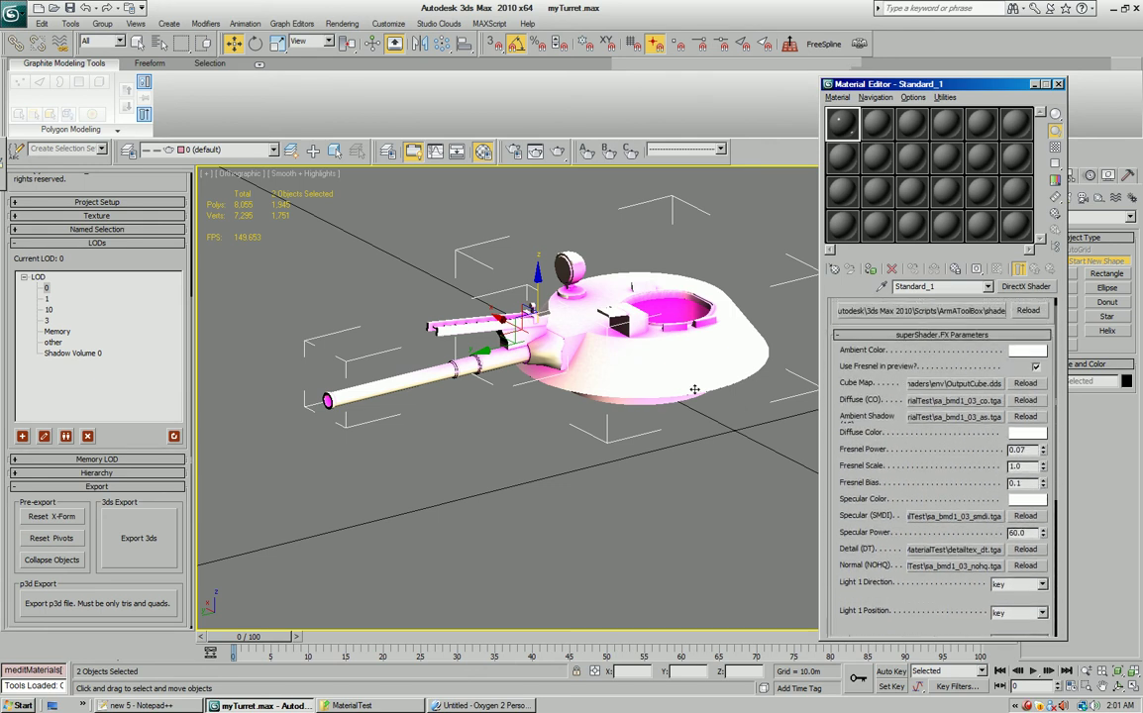
left_click_drag(952, 359, 949, 380)
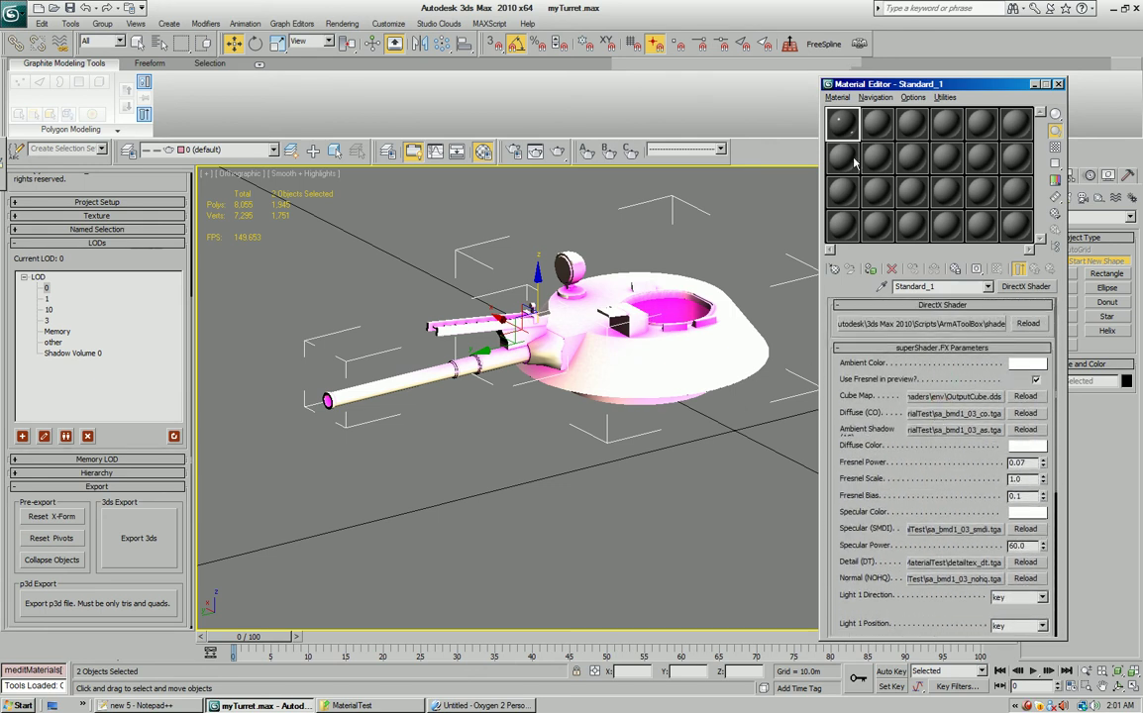
middle_click_drag(690, 278, 659, 359)
scroll(660, 360, "down", 1)
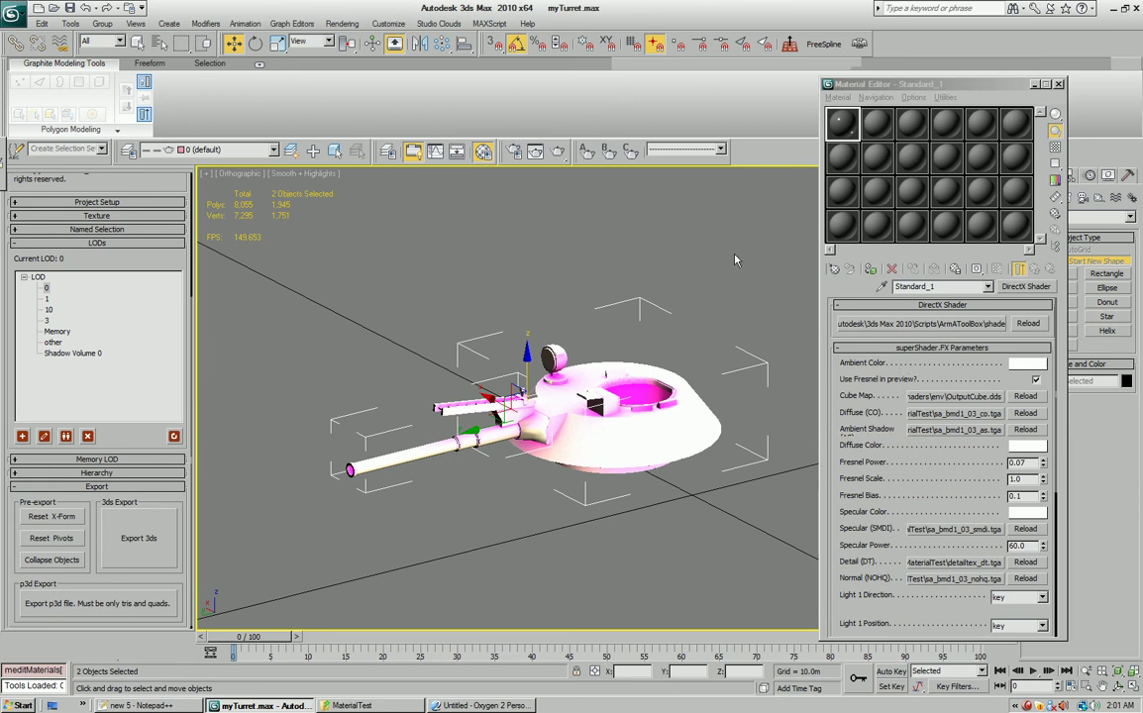
left_click(871, 269)
mouse_move(565, 364)
middle_mouse_down("alt")
mouse_move(540, 322)
mouse_move(581, 381)
mouse_move(570, 356)
mouse_move(585, 416)
mouse_move(596, 364)
mouse_move(586, 394)
mouse_move(573, 342)
mouse_move(557, 375)
mouse_move(545, 367)
mouse_move(565, 401)
mouse_move(544, 462)
mouse_move(540, 381)
mouse_move(522, 458)
mouse_move(420, 438)
middle_mouse_up("alt")
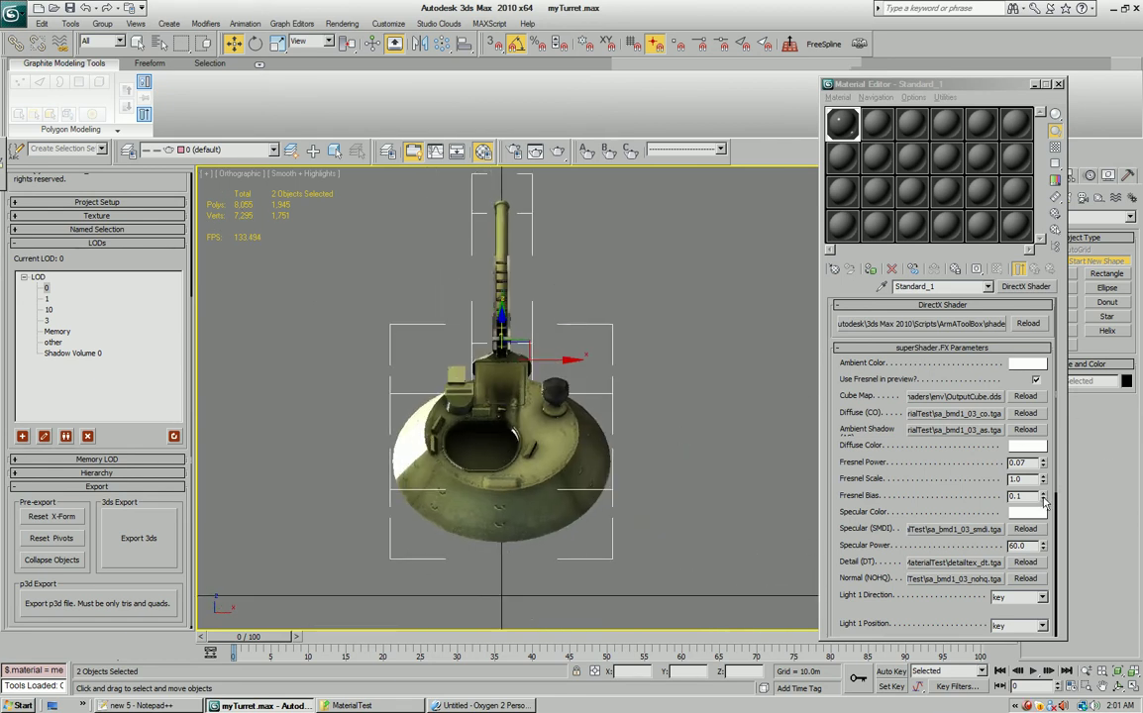
Set Fresnel Bias to 0.24, Fresnel Scale to 0.83 and Fresnel Power to 0.0, and disable Fresnel in the preview.
mouse_move(1043, 499)
left_mouse_down()
mouse_move(1040, 522)
mouse_move(1043, 474)
left_mouse_up()
left_click(1042, 461)
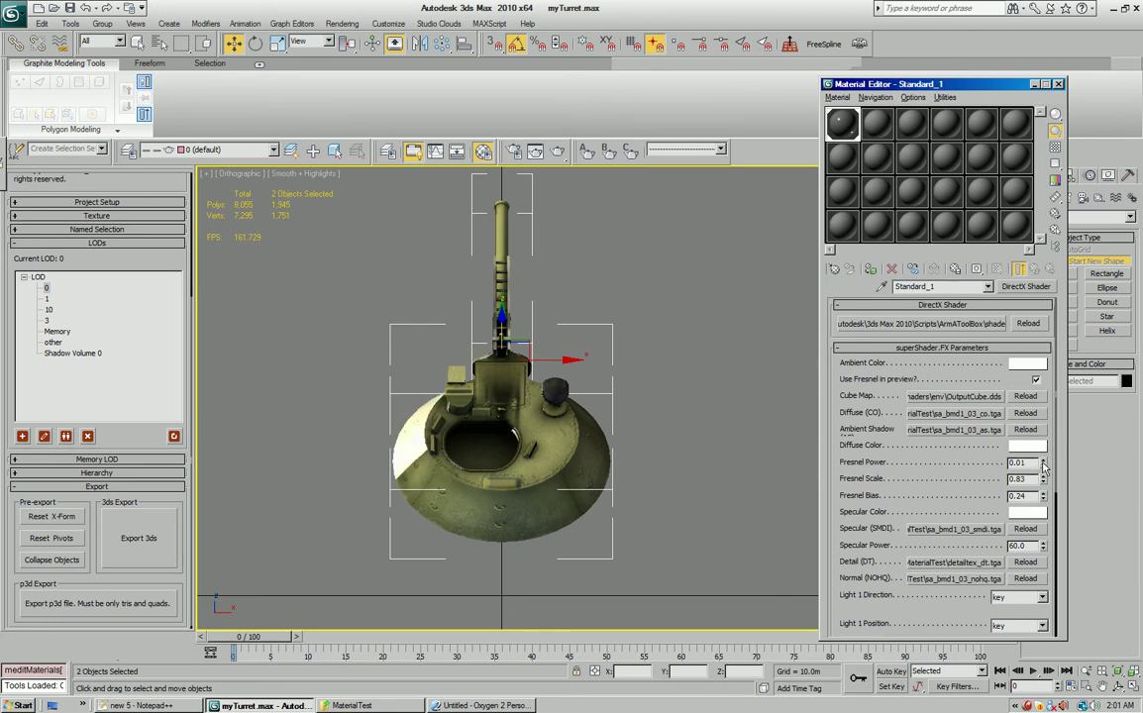
left_click(1043, 465)
left_click(1036, 380)
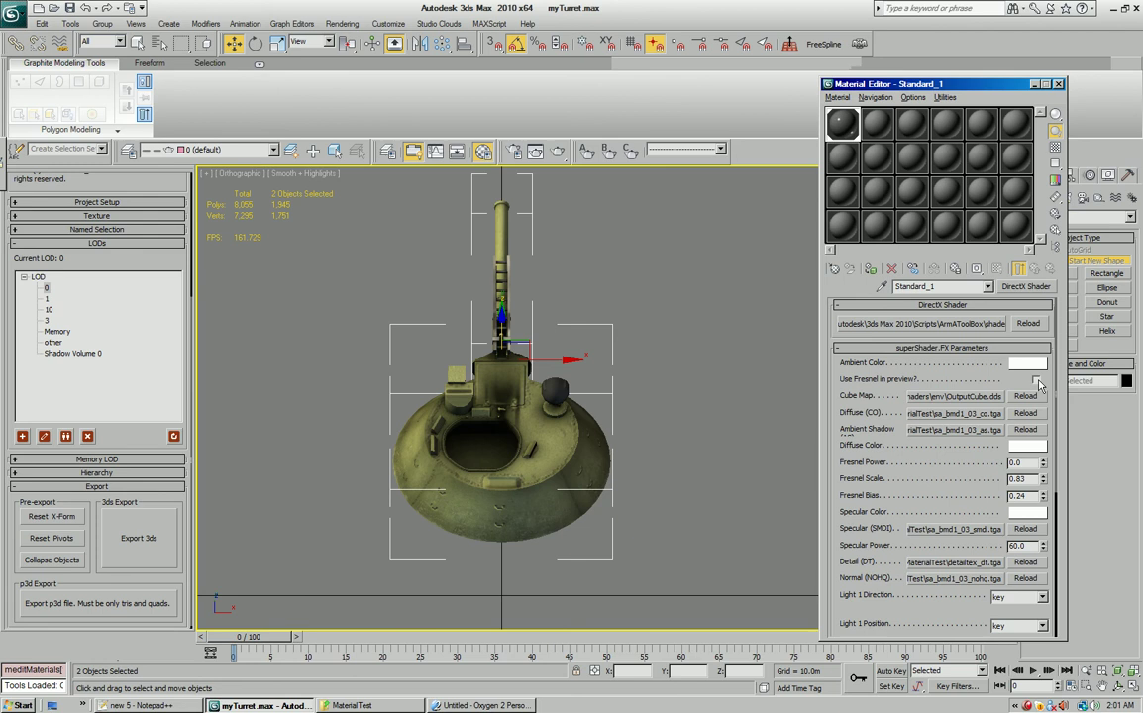
Set Fresnel Power and Fresnel Bias to 0.12 and enable Fresnel in the preview.
middle_click_drag(535, 336, 598, 353, "alt")
scroll(598, 396, "up", 2)
mouse_move(598, 411)
middle_mouse_down()
mouse_move(557, 429)
mouse_move(553, 445)
mouse_move(616, 401)
mouse_move(560, 448)
mouse_move(592, 432)
middle_mouse_up()
scroll(554, 445, "down", 1)
left_click_drag(983, 478, 1043, 424)
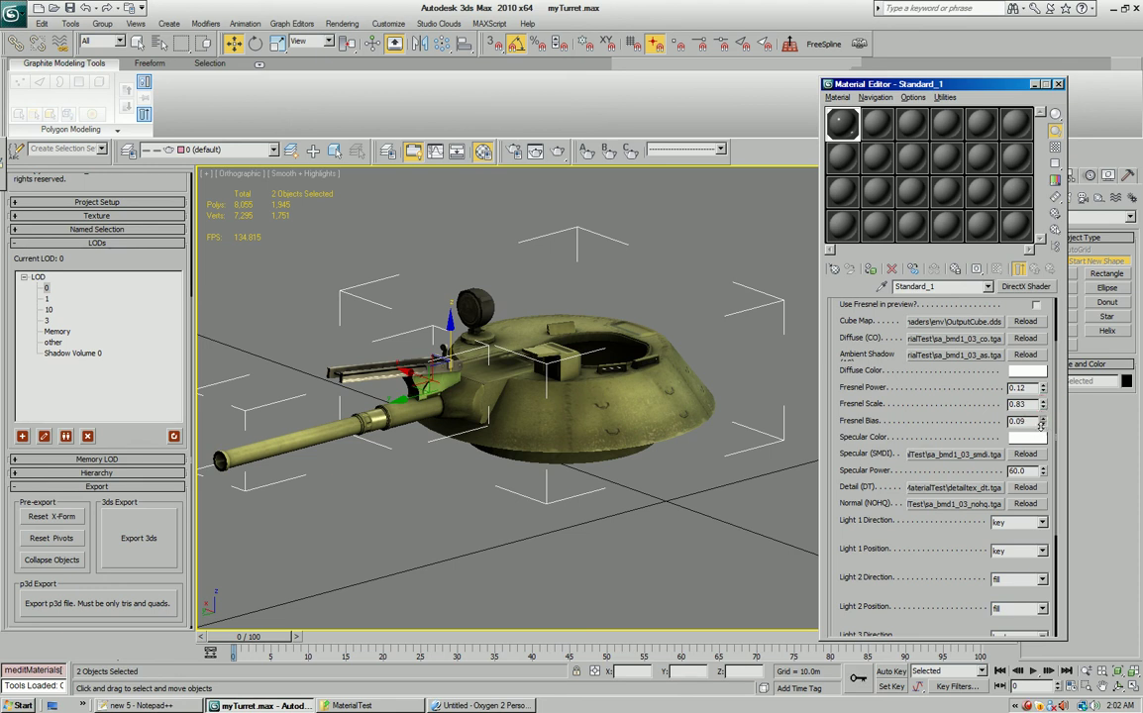
left_click(1036, 304)
Switch the viewport from orthographic to perspective and inspect the textured turret's side up close.
mouse_move(571, 342)
middle_mouse_down("alt")
mouse_move(590, 397)
mouse_move(599, 395)
mouse_move(569, 406)
mouse_move(650, 357)
mouse_move(597, 409)
mouse_move(593, 309)
middle_mouse_up("alt")
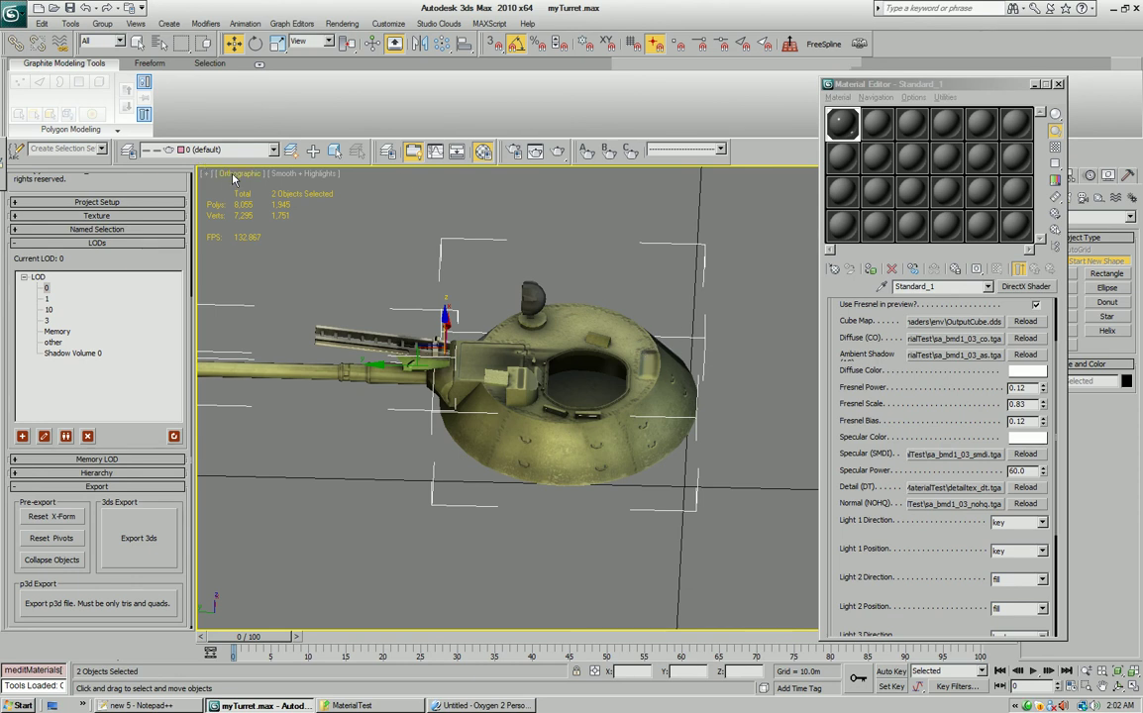
key("p")
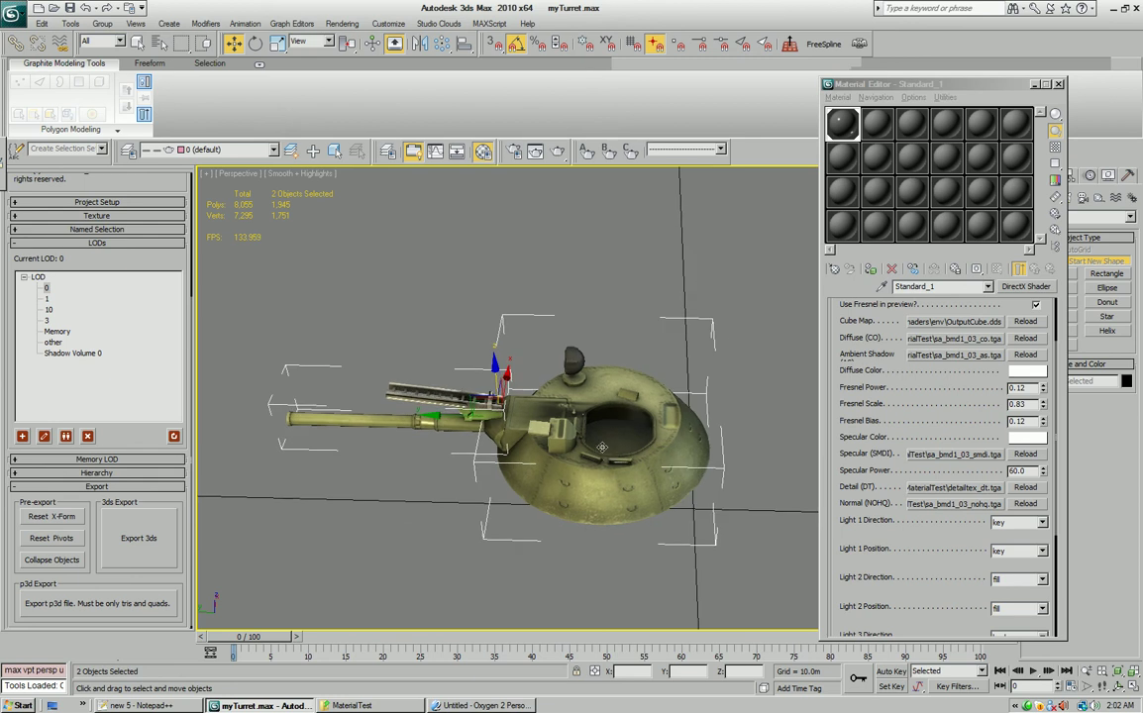
middle_click_drag(601, 446, 565, 414, "alt")
scroll(564, 426, "up", 4)
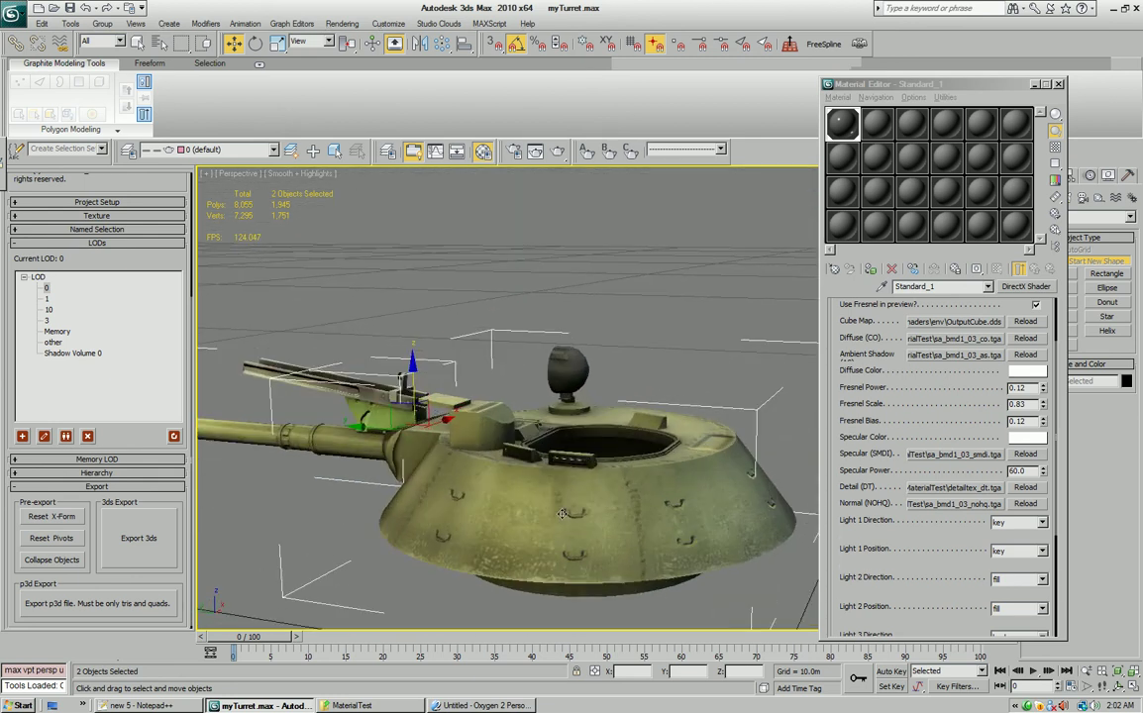
Examine the textured turret from several angles and distances, along with the superShader parameters of Standard_1.
middle_click_drag(561, 513, 630, 508, "alt")
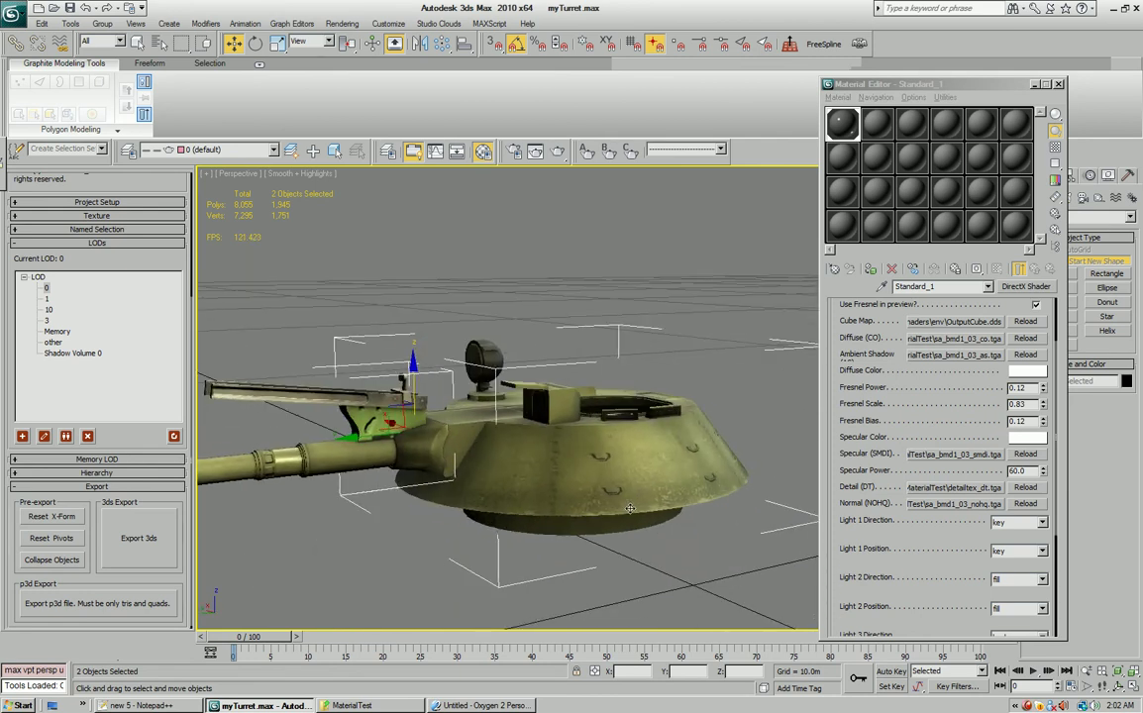
scroll(619, 504, "down", 2)
scroll(589, 495, "down", 2)
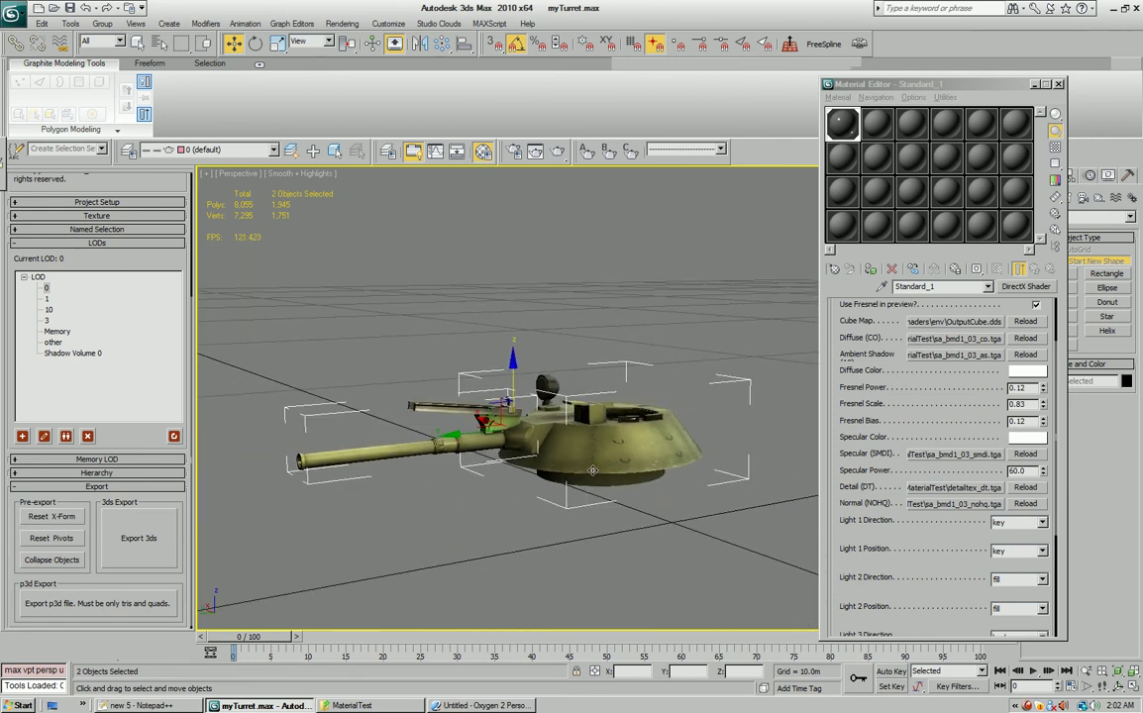
middle_click_drag(592, 471, 560, 522, "alt")
scroll(555, 522, "up", 5)
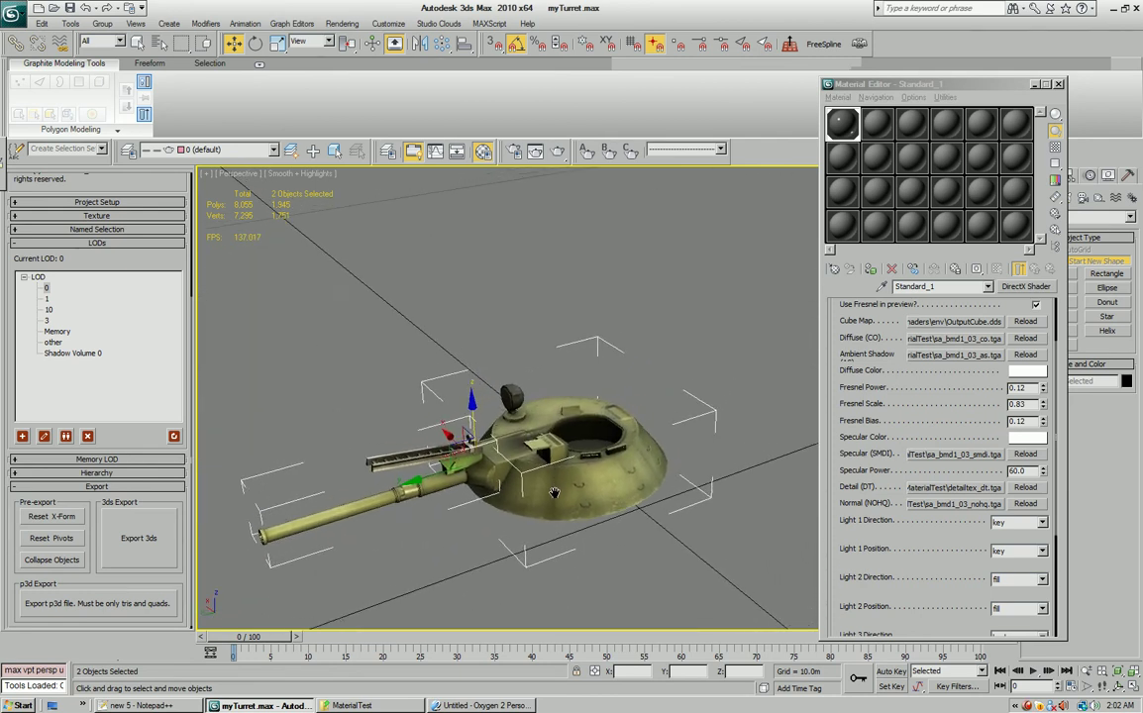
middle_click_drag(609, 532, 546, 466, "alt")
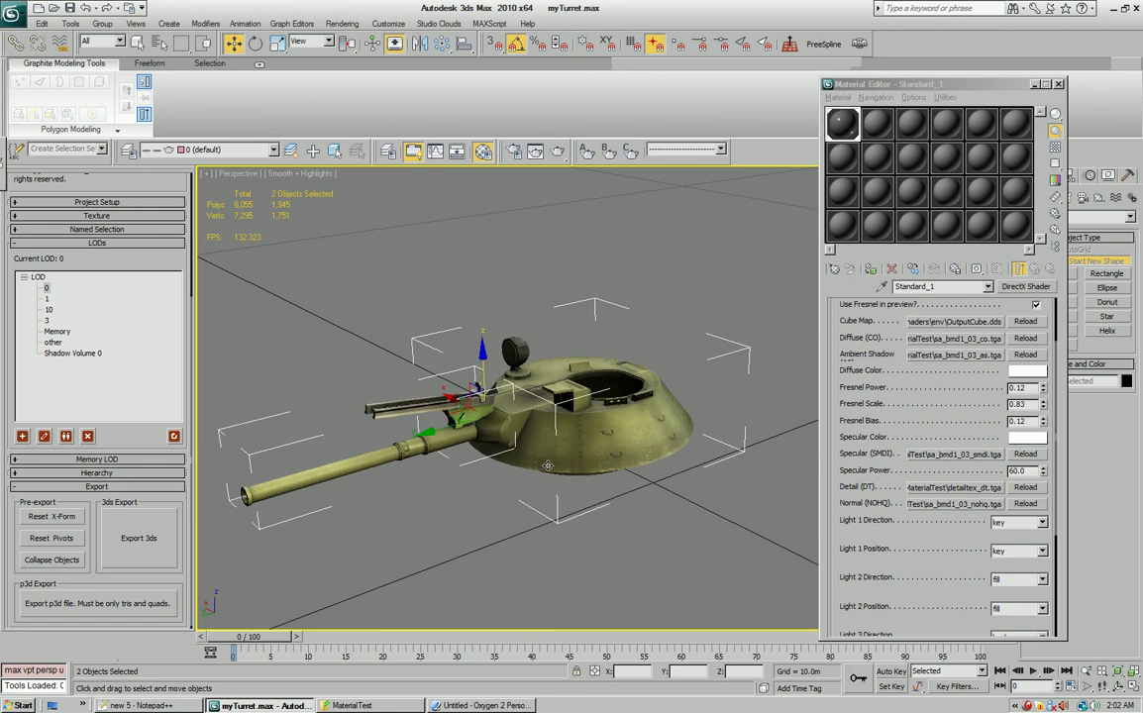
left_click_drag(895, 434, 854, 436)
scroll(854, 438, "up", 1)
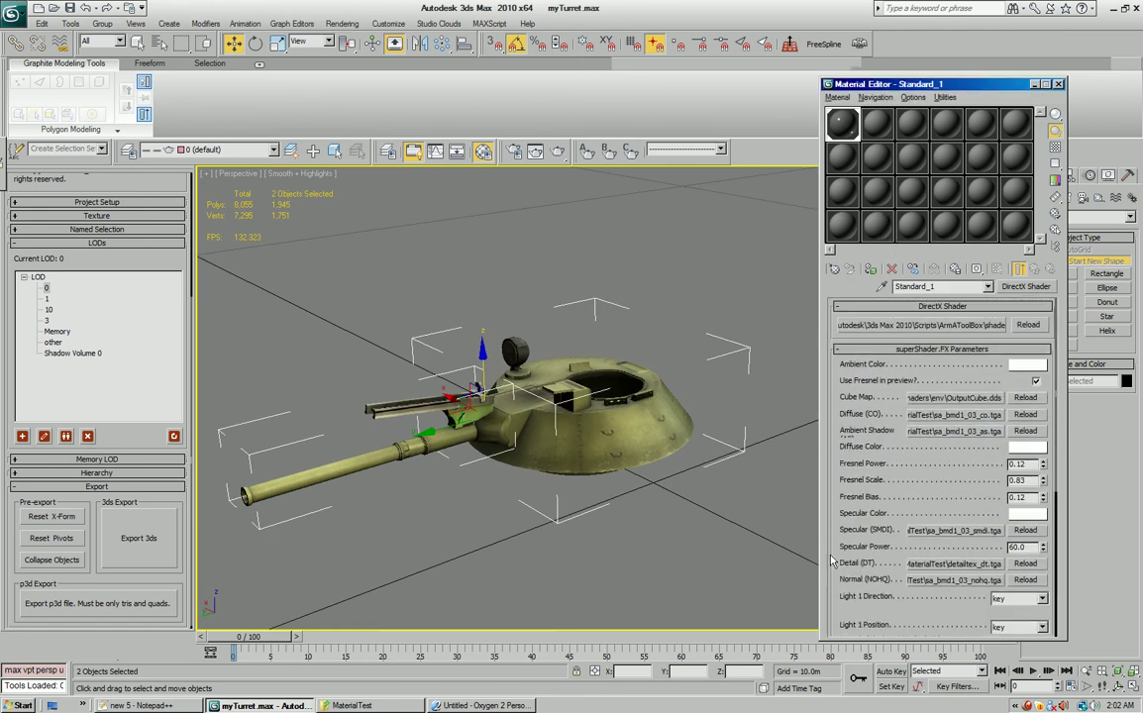
scroll(591, 465, "down", 3)
middle_click_drag(592, 465, 561, 492, "alt")
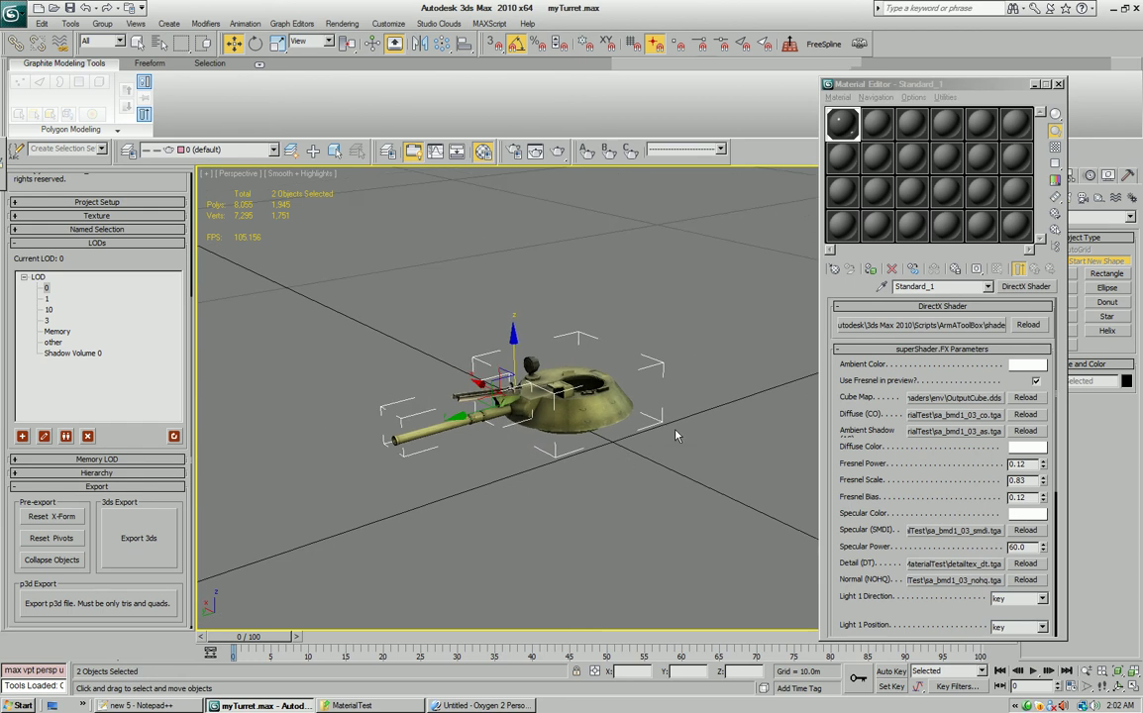
Rename the turret's Standard_1 material to sa_bmd1_01.
left_click(879, 126)
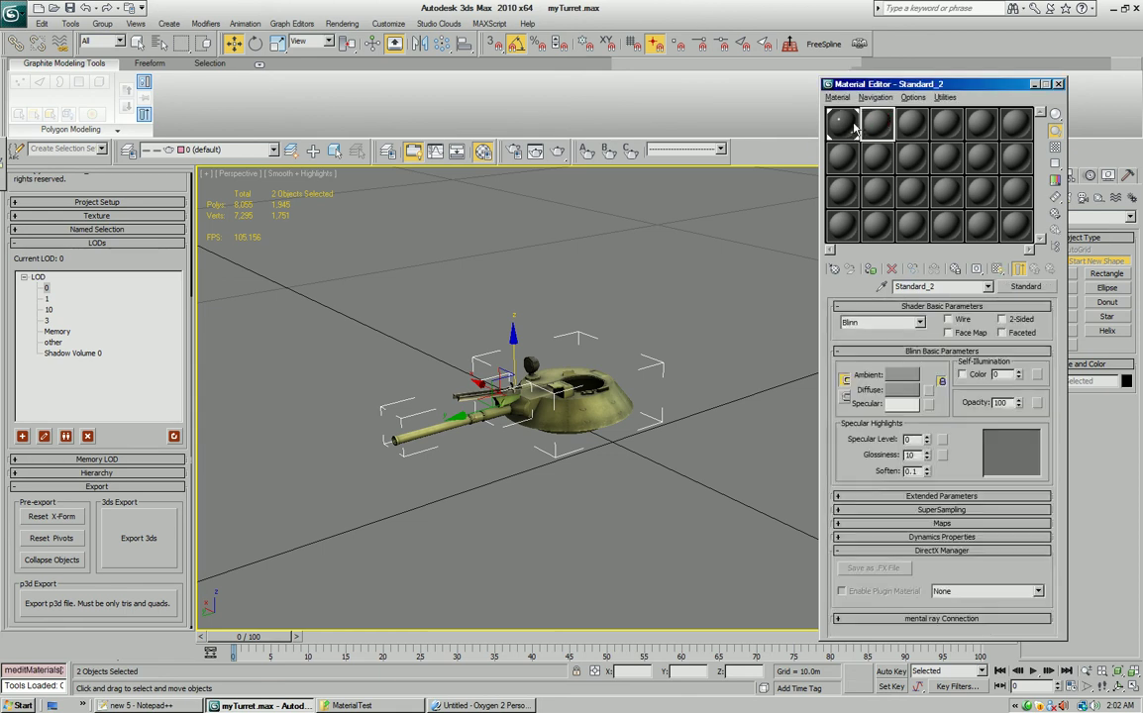
left_click(852, 127)
left_click(939, 286)
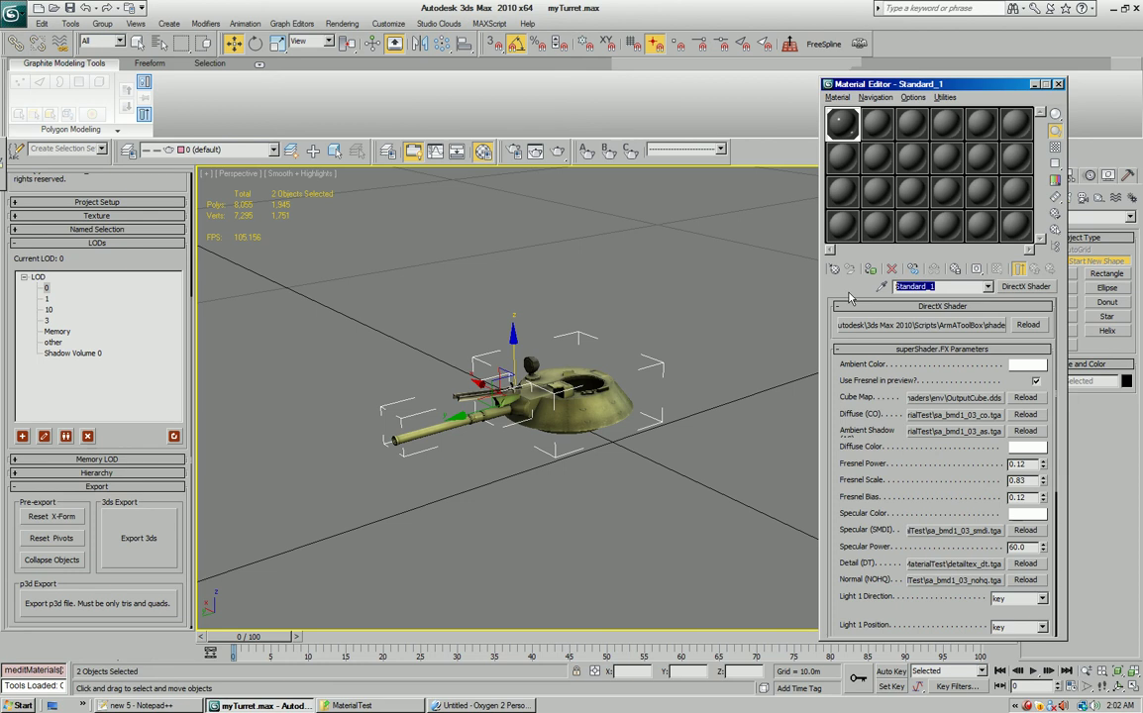
type("sa_bmd1_01")
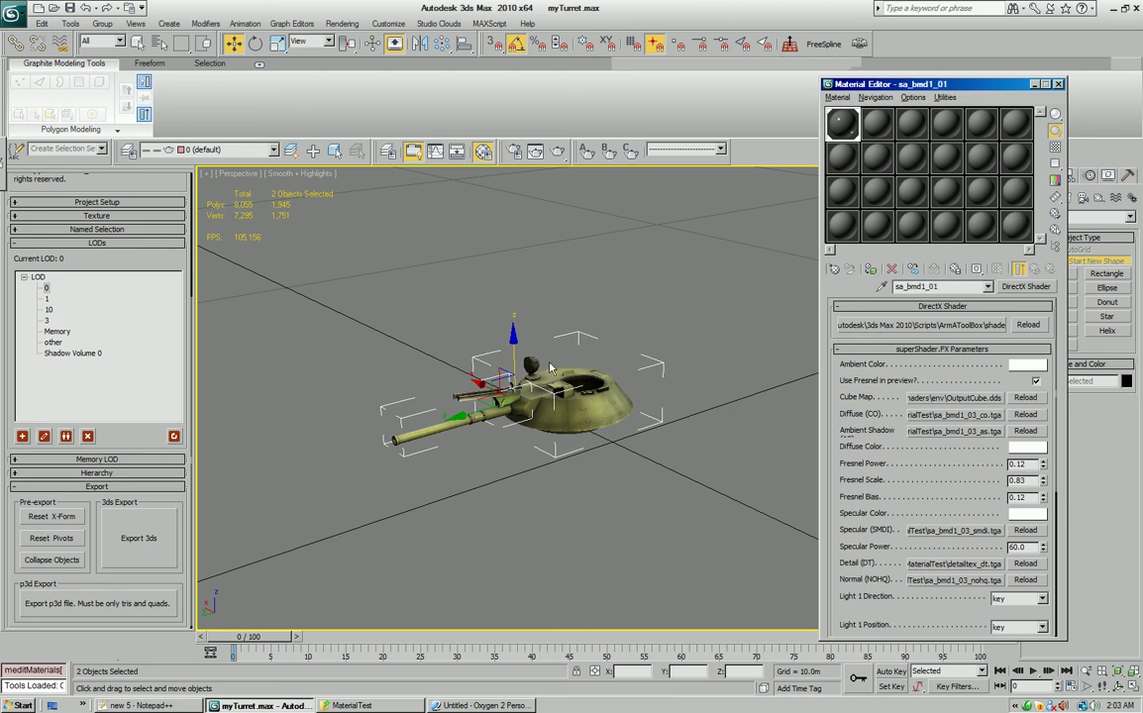
middle_click_drag(576, 395, 561, 389)
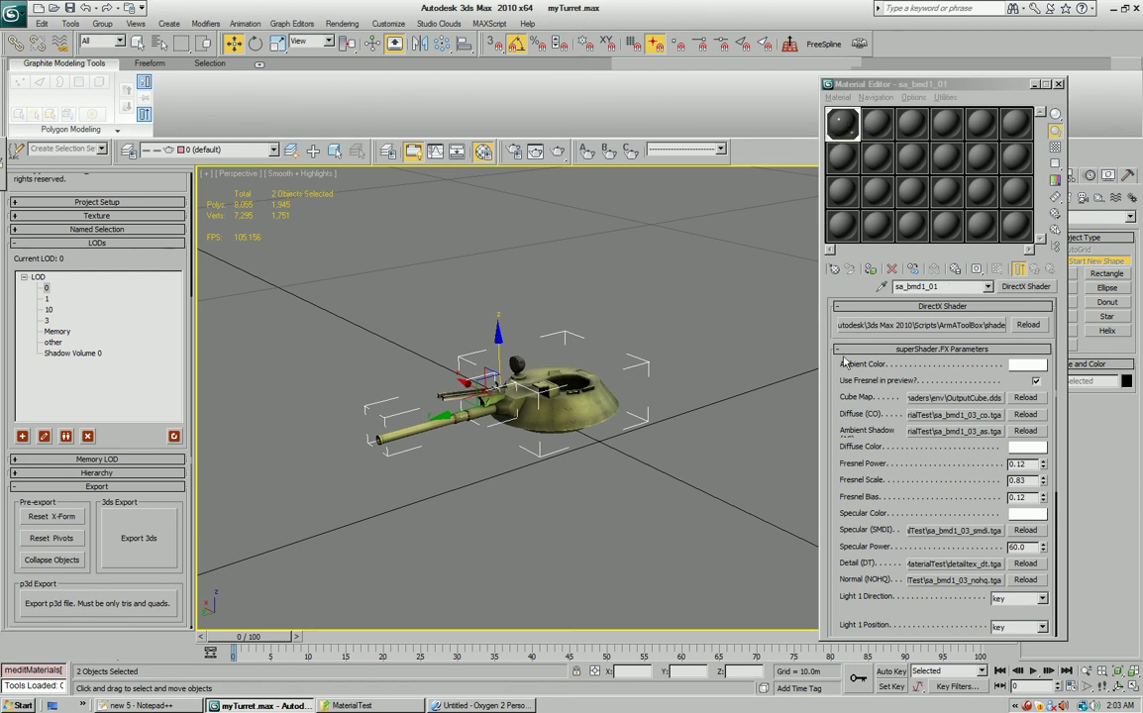
left_click(941, 287)
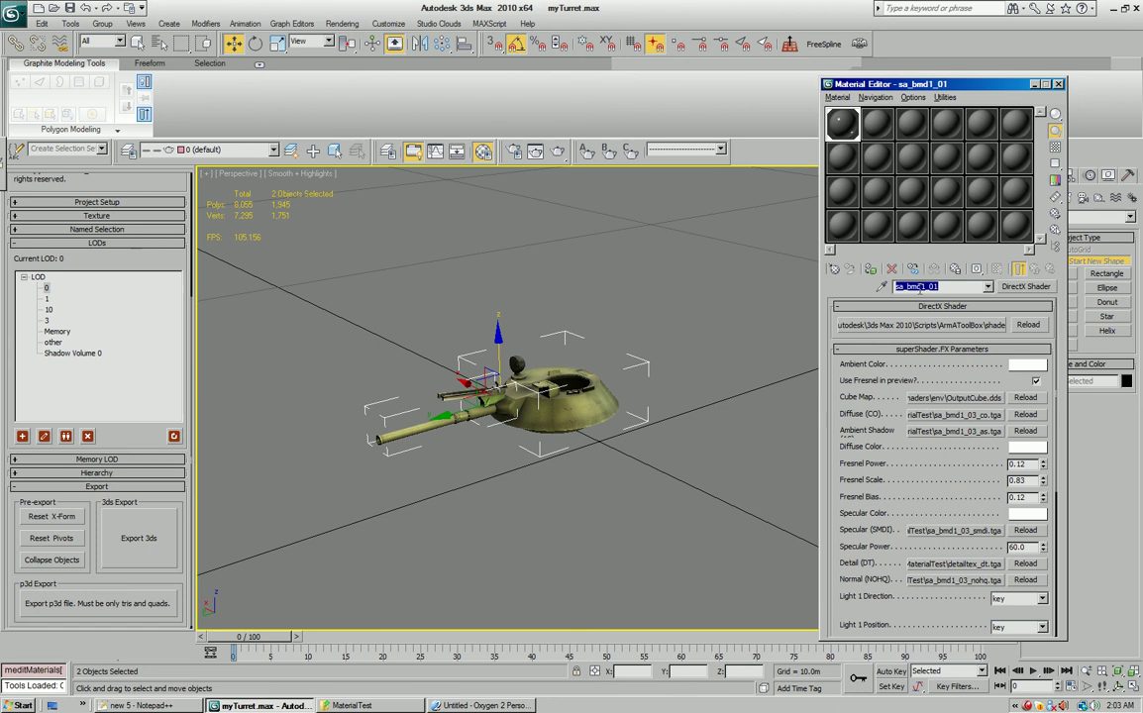
Check the textured turret up close and close the Material Editor.
middle_click_drag(617, 383, 644, 370)
scroll(619, 391, "up", 3)
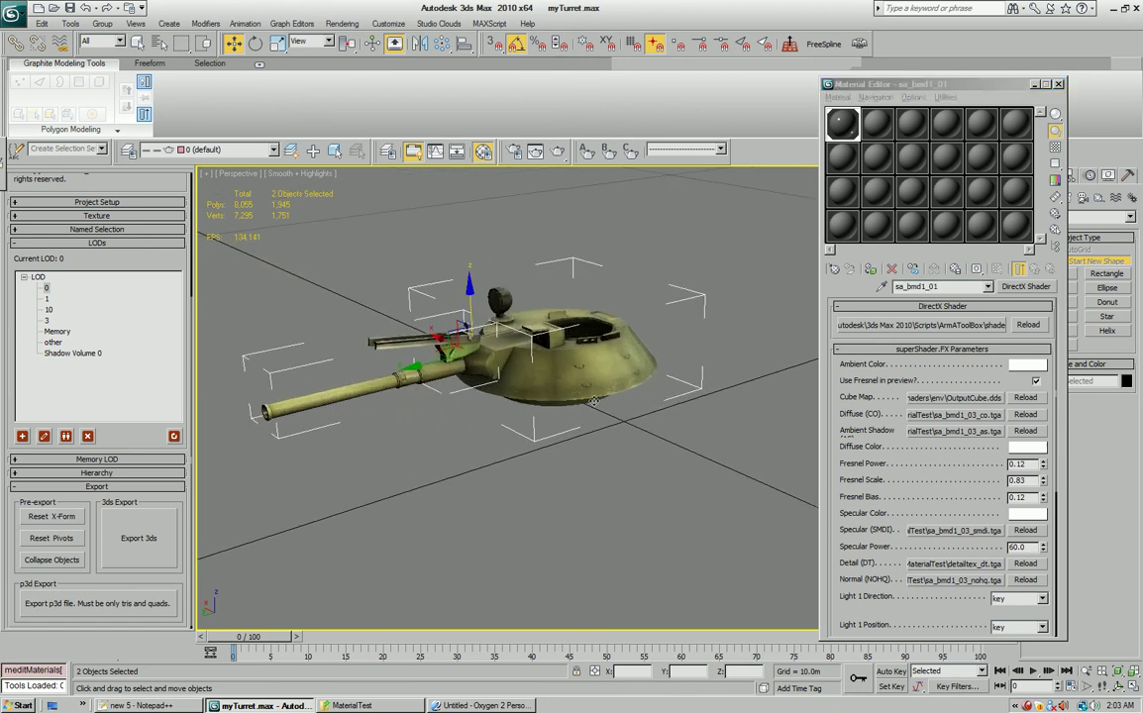
middle_click_drag(545, 395, 592, 391)
scroll(590, 396, "up", 1)
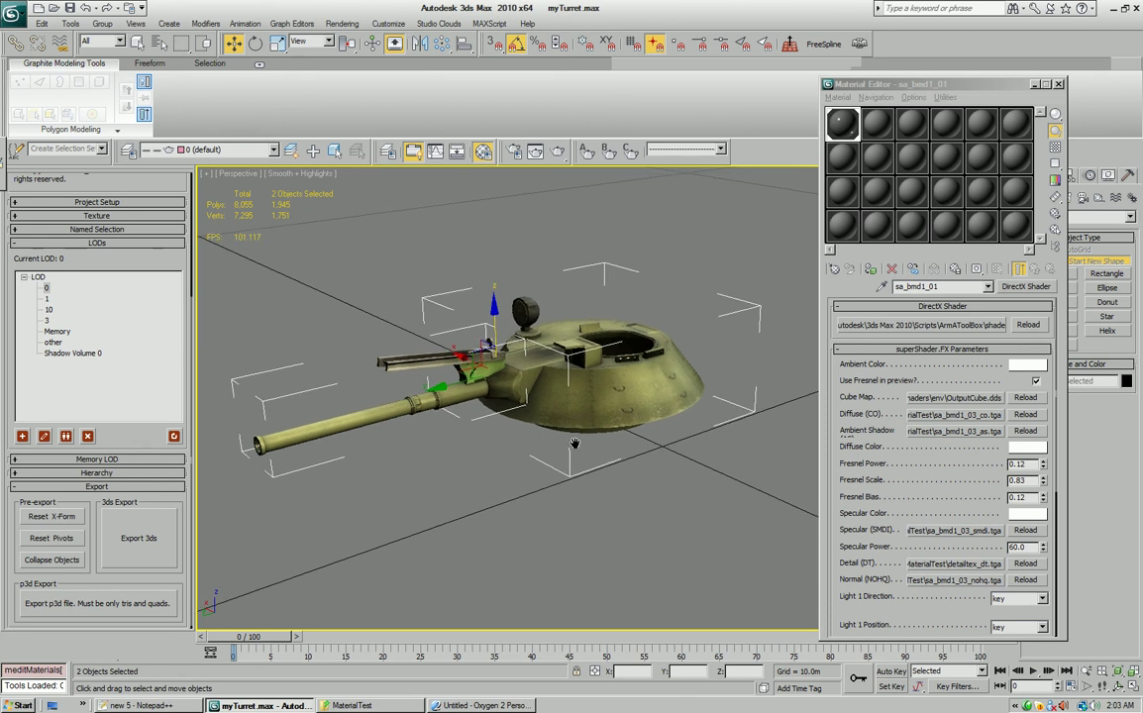
middle_click_drag(584, 412, 601, 442)
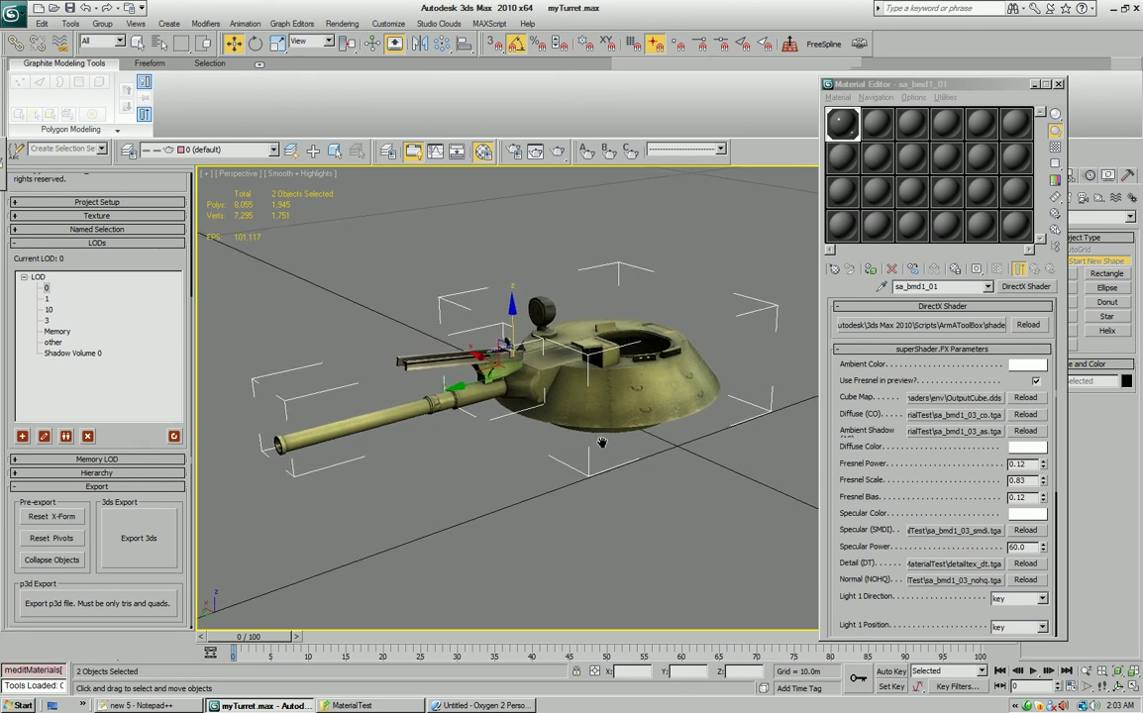
left_click(1058, 87)
middle_click_drag(822, 310, 857, 328)
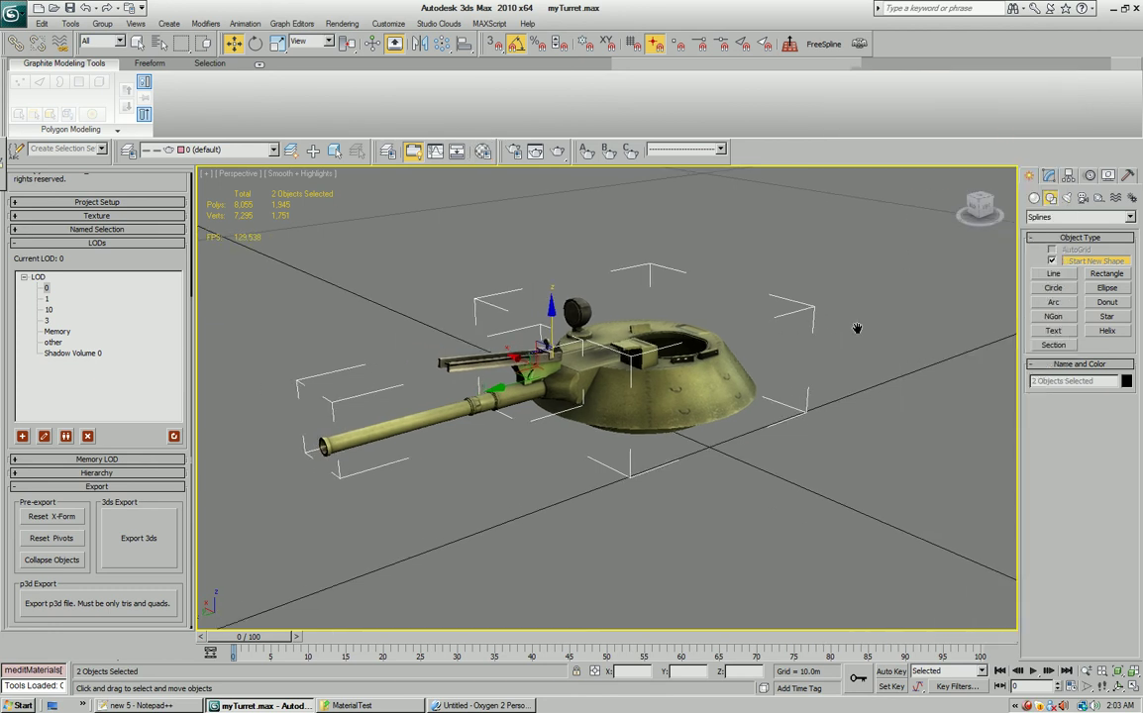